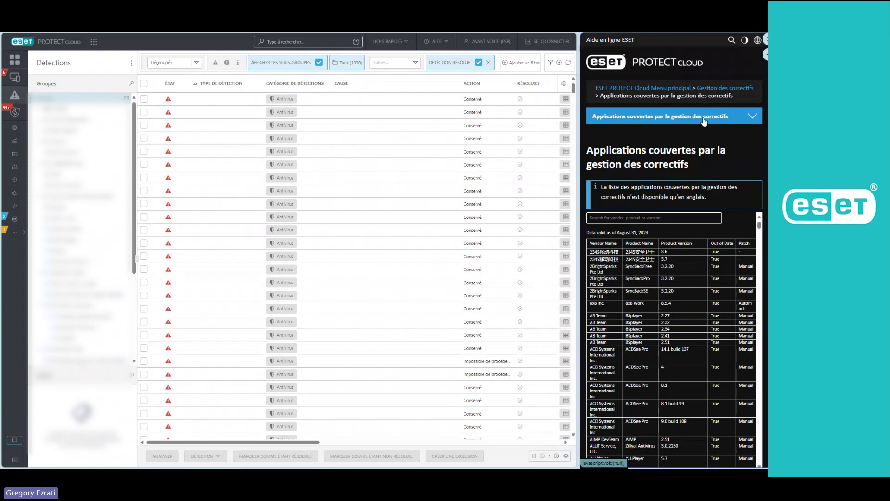
Open the Vulnérabilités section of the console and the Vulnérabilités page of the online help.
{"action": "left_click", "coordinate": [658, 369]}
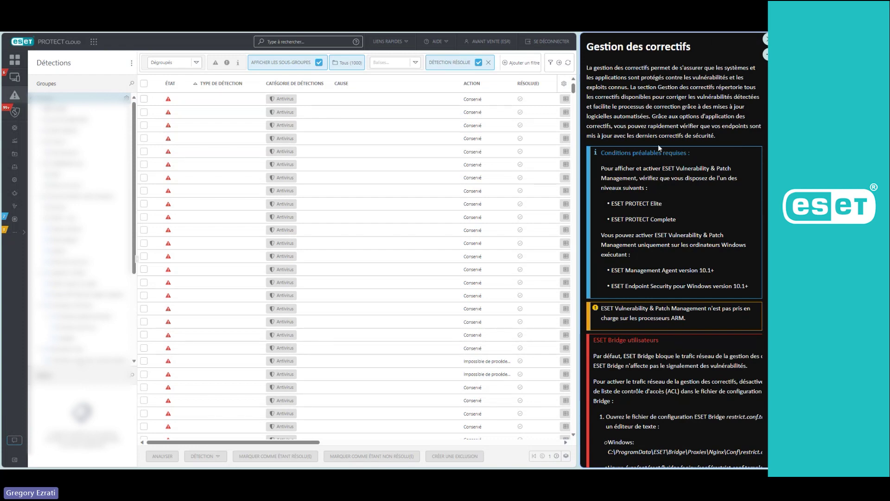
{"action": "left_click", "coordinate": [19, 114]}
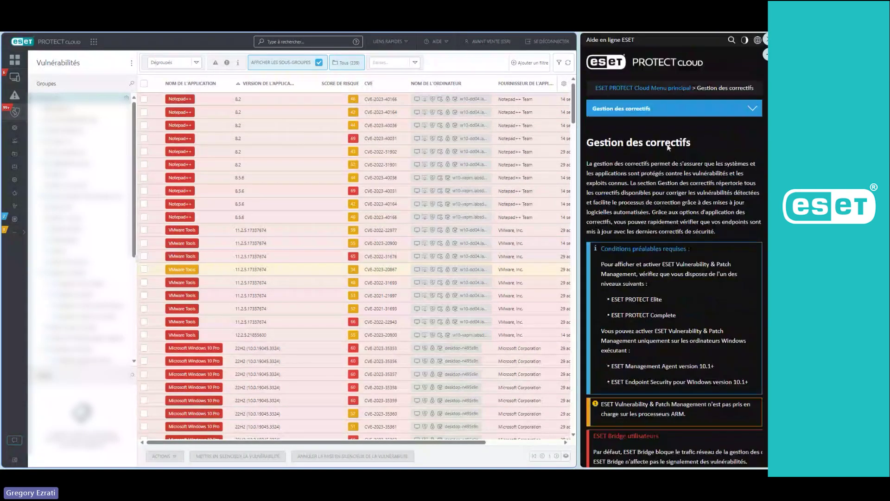
{"action": "left_click", "coordinate": [684, 111]}
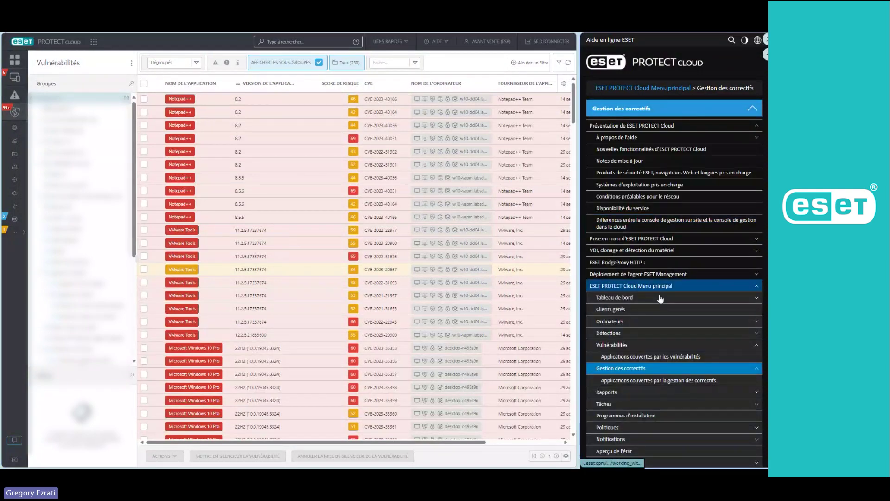
{"action": "left_click", "coordinate": [639, 343]}
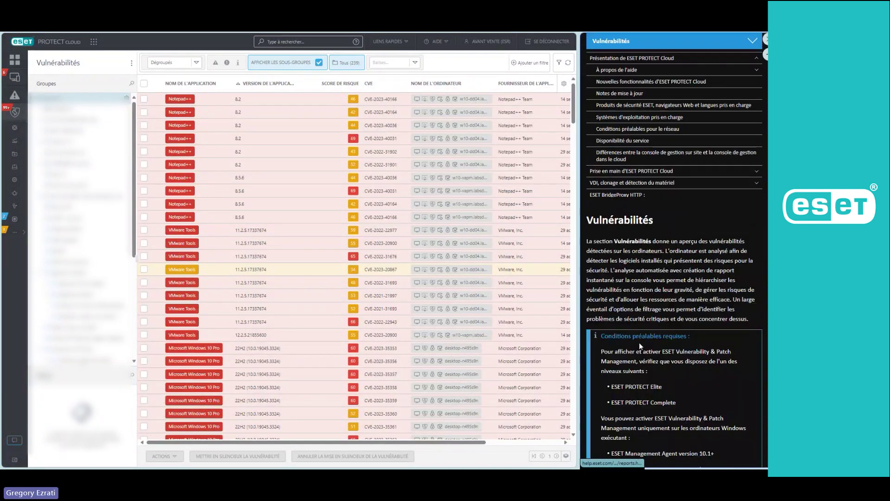
Read the help page's prerequisites and activation procedure for ESET Vulnerability & Patch Management.
{"action": "scroll", "coordinate": [679, 187], "scroll_direction": "down", "scroll_amount": 3}
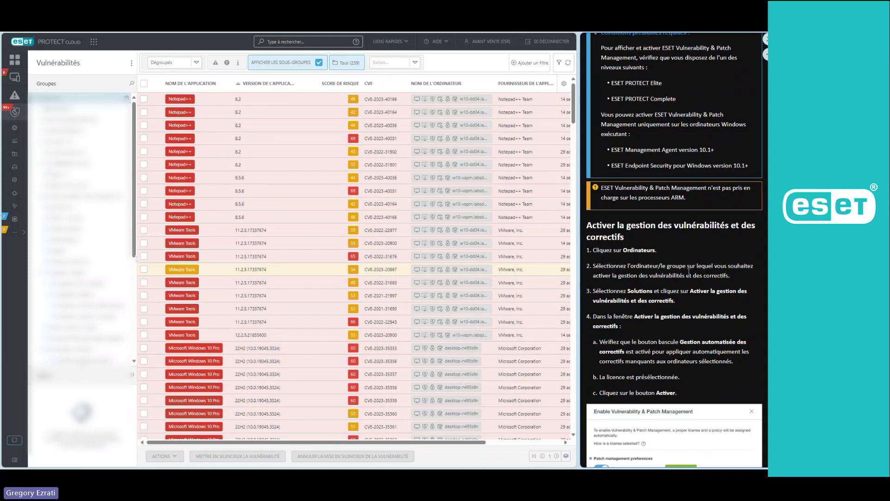
{"action": "scroll", "coordinate": [690, 272], "scroll_direction": "up", "scroll_amount": 3}
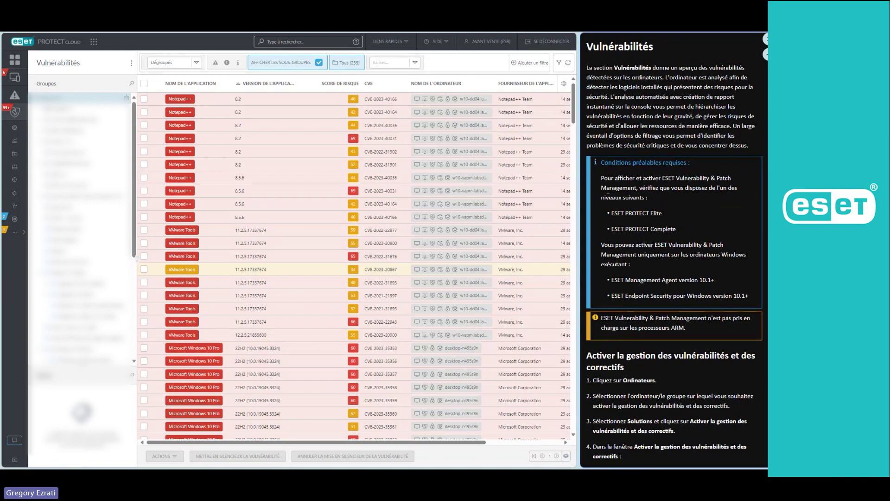
{"action": "left_click_drag", "start_coordinate": [602, 176], "coordinate": [749, 297]}
{"action": "left_click", "coordinate": [686, 212]}
{"action": "scroll", "coordinate": [685, 212], "scroll_direction": "down", "scroll_amount": 2}
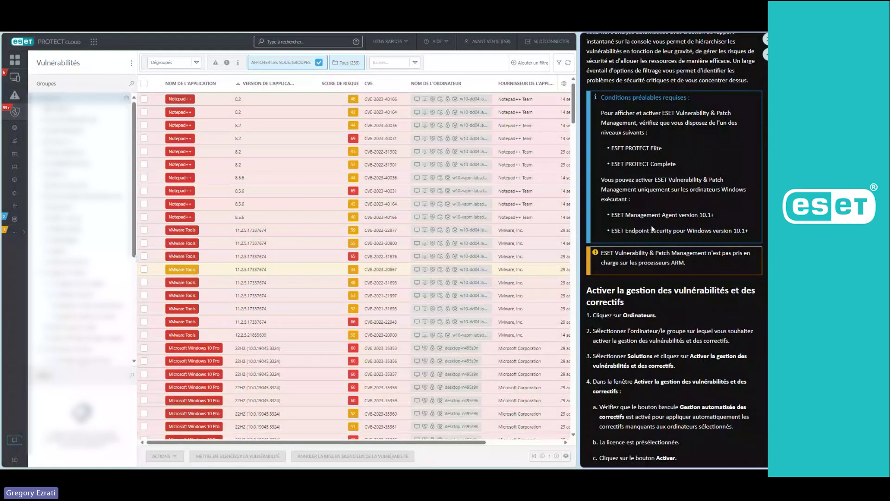
{"action": "left_click_drag", "start_coordinate": [614, 212], "coordinate": [747, 230]}
{"action": "left_click", "coordinate": [736, 230]}
{"action": "scroll", "coordinate": [745, 233], "scroll_direction": "down", "scroll_amount": 3}
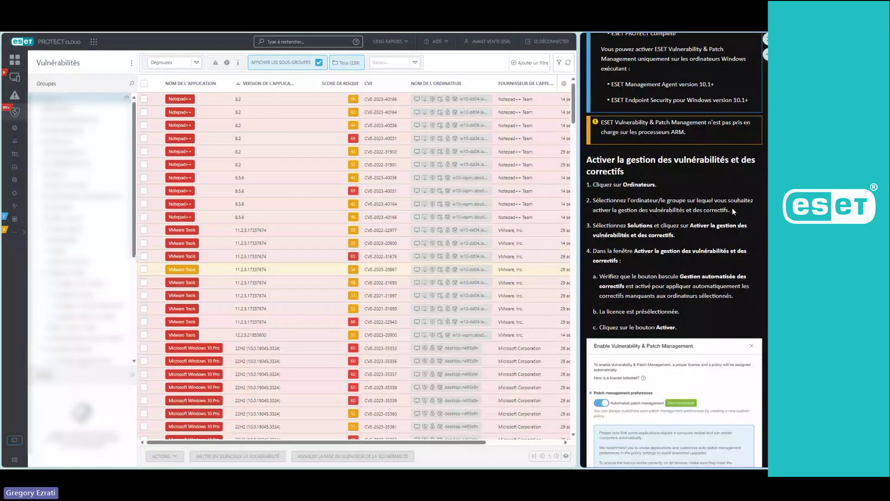
Activate vulnerability and patch management with automated patching for computers testwin10admin-eset.com and w11-ge-2.labsdemo.local, and clear the selection.
{"action": "left_click", "coordinate": [13, 78]}
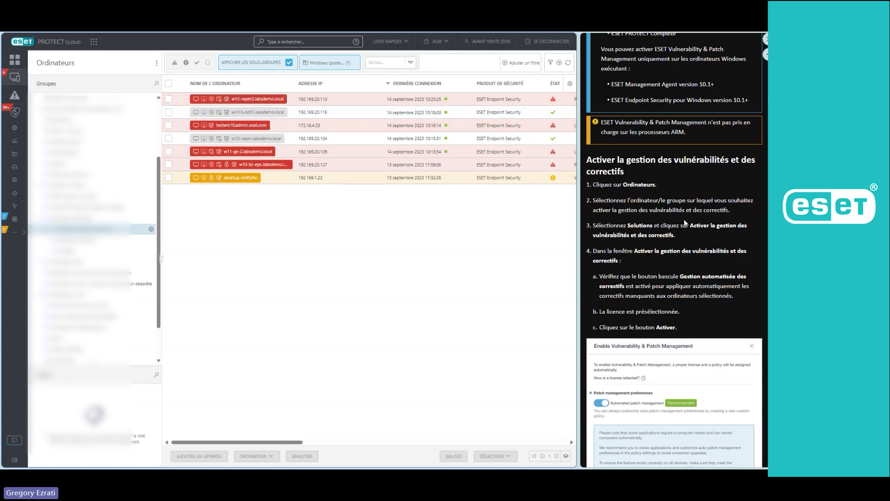
{"action": "scroll", "coordinate": [683, 219], "scroll_direction": "down", "scroll_amount": 10}
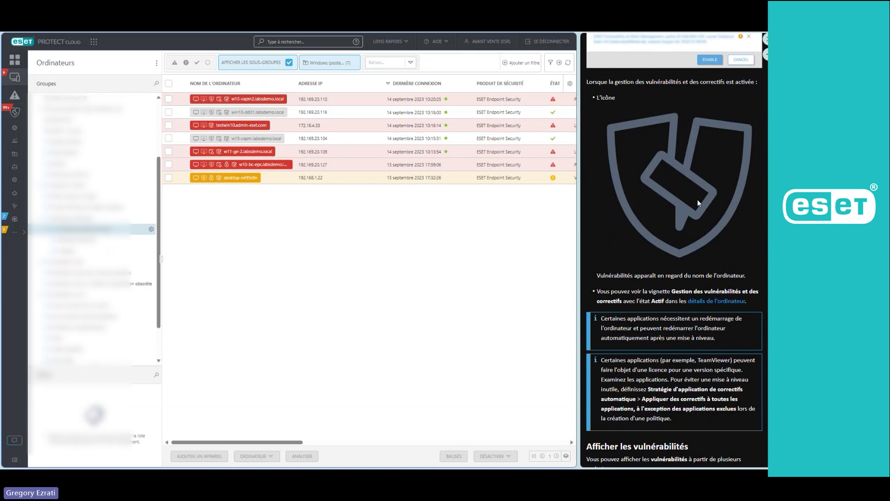
{"action": "scroll", "coordinate": [671, 196], "scroll_direction": "up", "scroll_amount": 7}
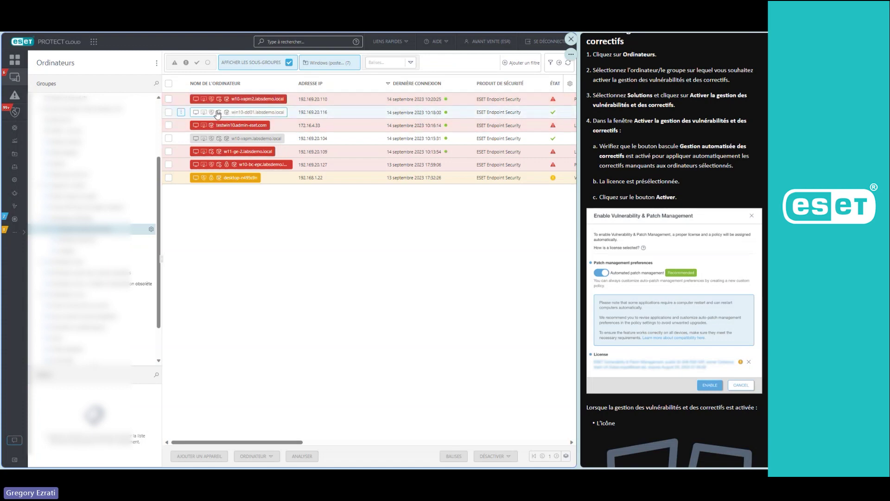
{"action": "left_click", "coordinate": [168, 125]}
{"action": "left_click", "coordinate": [168, 151]}
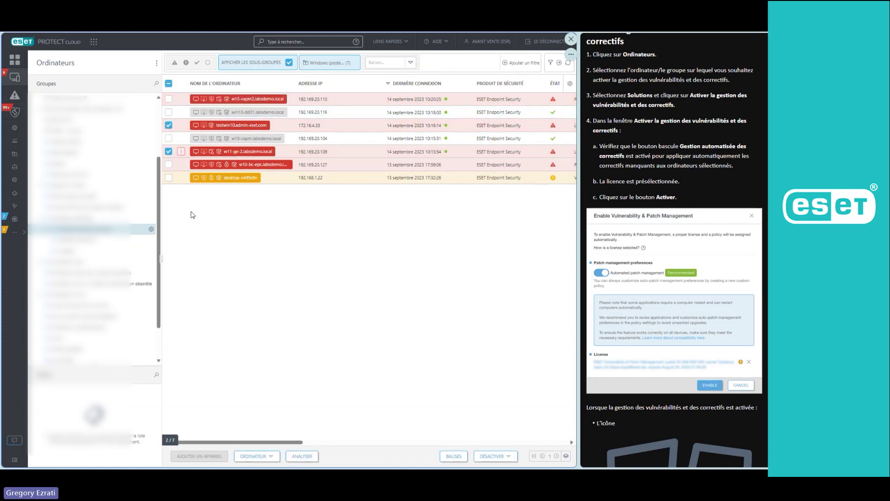
{"action": "left_click", "coordinate": [269, 457]}
{"action": "mouse_move", "coordinate": [281, 386]}
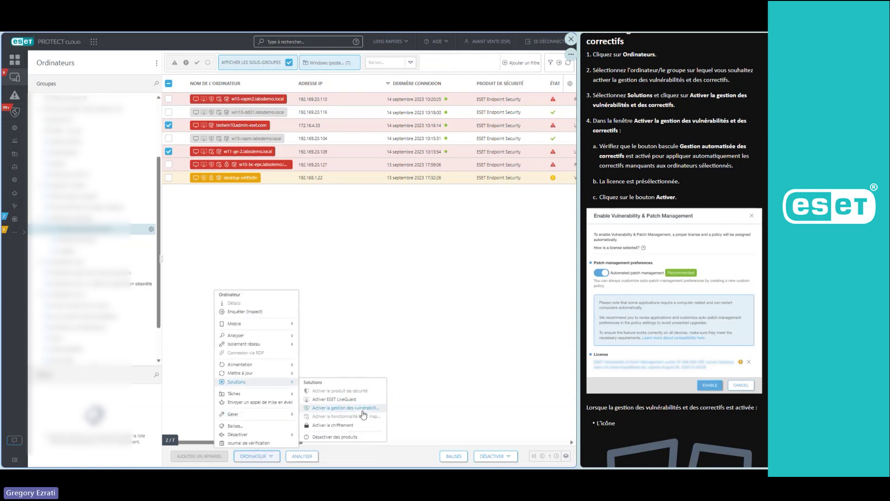
{"action": "left_click", "coordinate": [345, 408]}
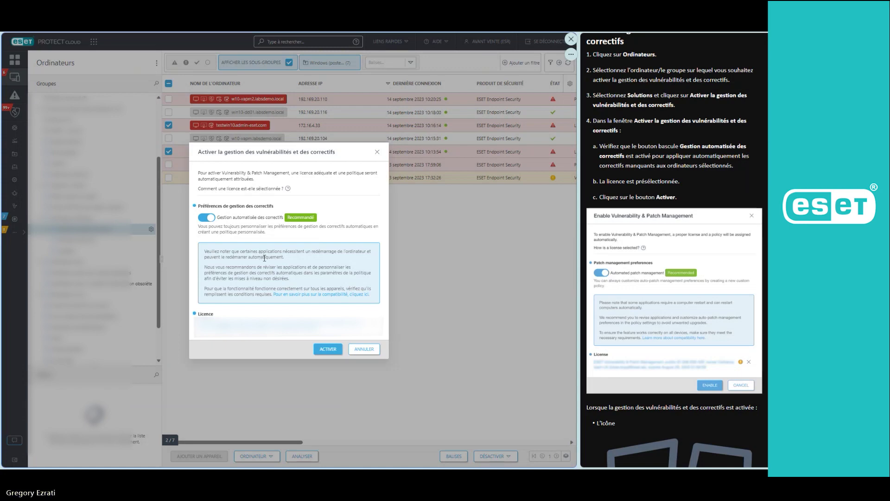
{"action": "left_click", "coordinate": [329, 351]}
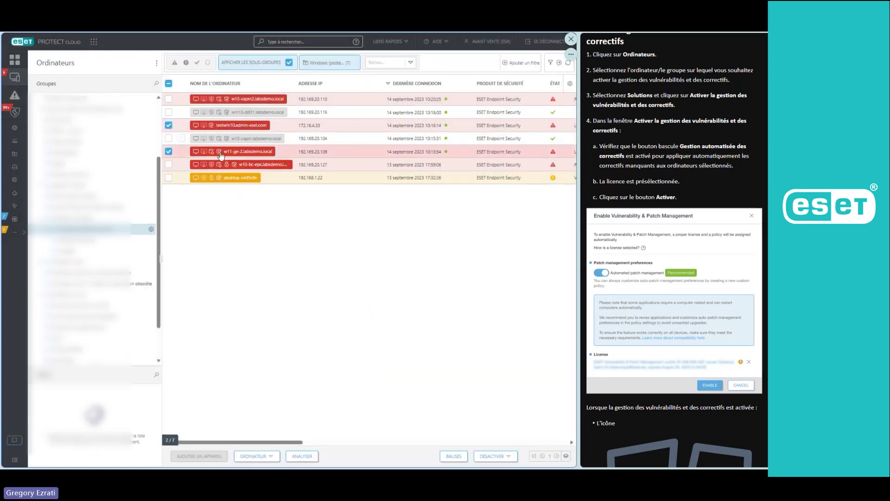
{"action": "left_click", "coordinate": [168, 125]}
{"action": "left_click", "coordinate": [169, 152]}
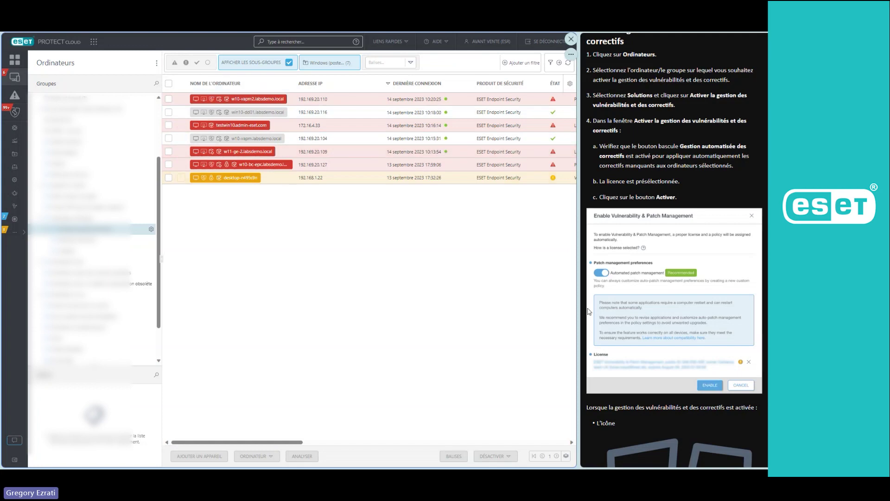
Read the help notes on the activation icon, application restarts and ways of viewing vulnerabilities.
{"action": "scroll", "coordinate": [702, 288], "scroll_direction": "down", "scroll_amount": 5}
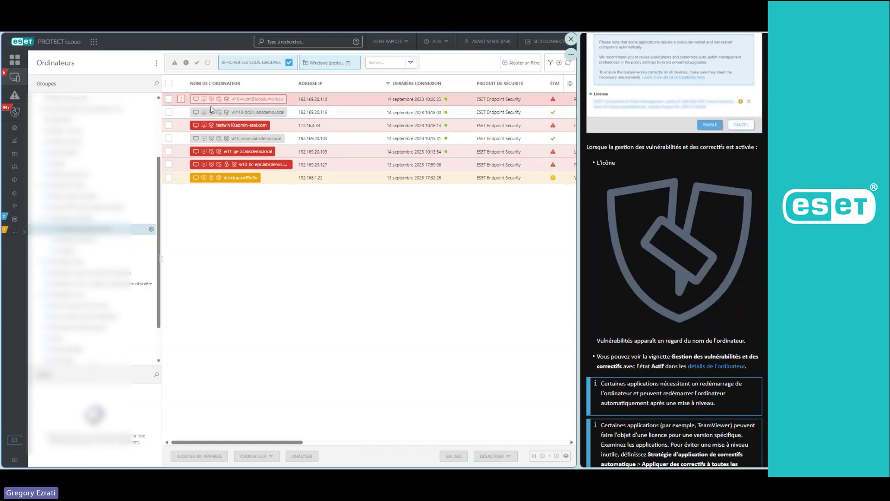
{"action": "scroll", "coordinate": [625, 312], "scroll_direction": "down", "scroll_amount": 5}
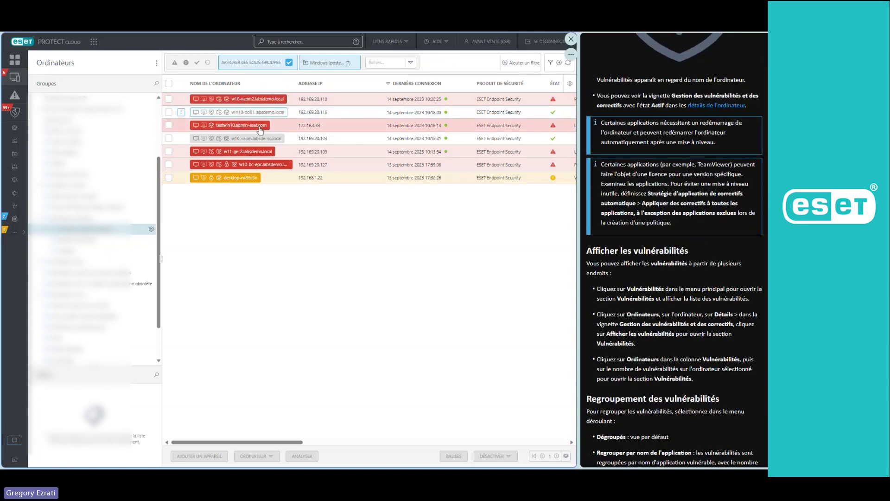
{"action": "scroll", "coordinate": [734, 322], "scroll_direction": "down", "scroll_amount": 1}
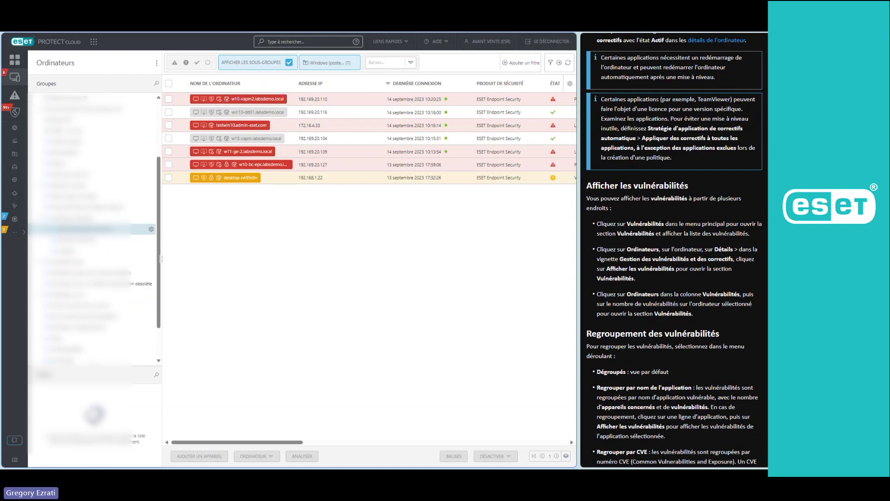
Open the Vulnérabilités section and look through the list of vulnerabilities detected on the computers.
{"action": "left_click", "coordinate": [14, 111]}
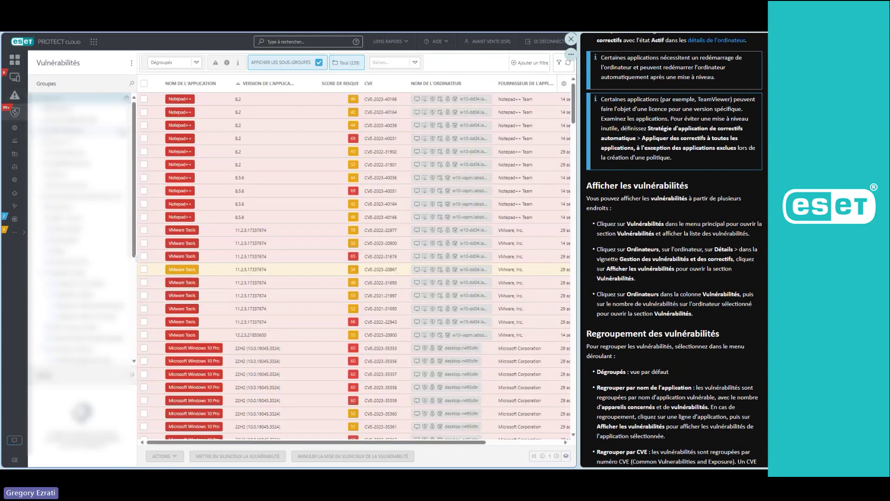
{"action": "scroll", "coordinate": [453, 148], "scroll_direction": "down", "scroll_amount": 3}
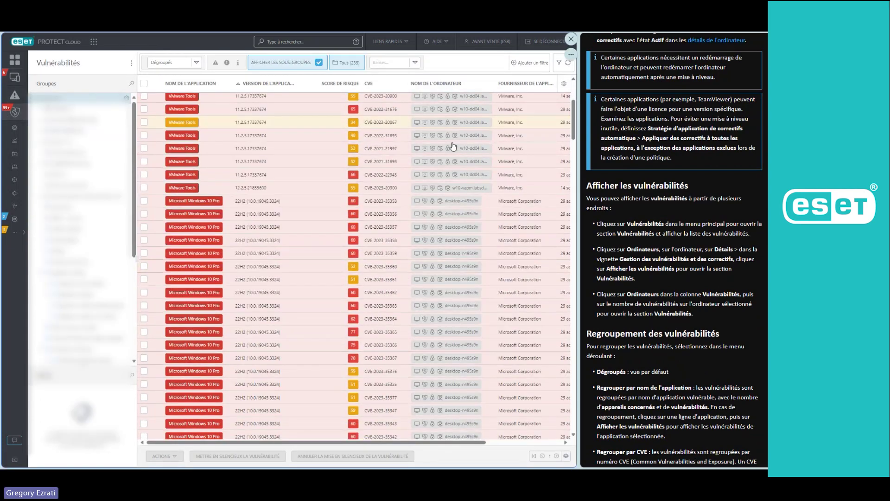
{"action": "scroll", "coordinate": [453, 146], "scroll_direction": "down", "scroll_amount": 20}
{"action": "scroll", "coordinate": [453, 146], "scroll_direction": "down", "scroll_amount": 10}
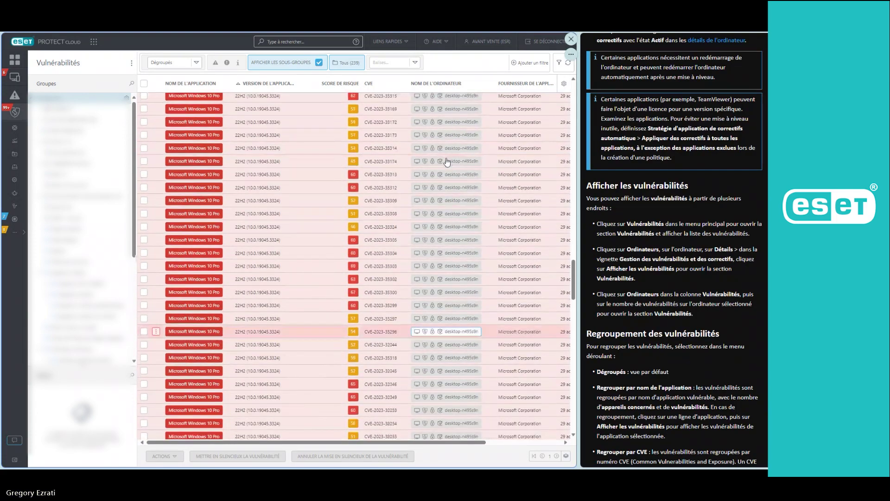
{"action": "scroll", "coordinate": [447, 162], "scroll_direction": "up", "scroll_amount": 20}
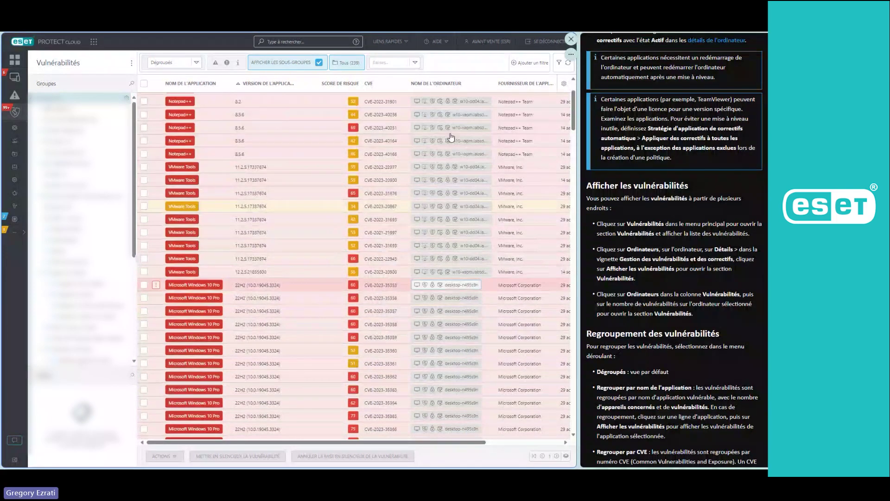
{"action": "scroll", "coordinate": [451, 137], "scroll_direction": "up", "scroll_amount": 2}
Check which columns are available for the vulnerabilities table and close the column selection without changes.
{"action": "left_click", "coordinate": [564, 84]}
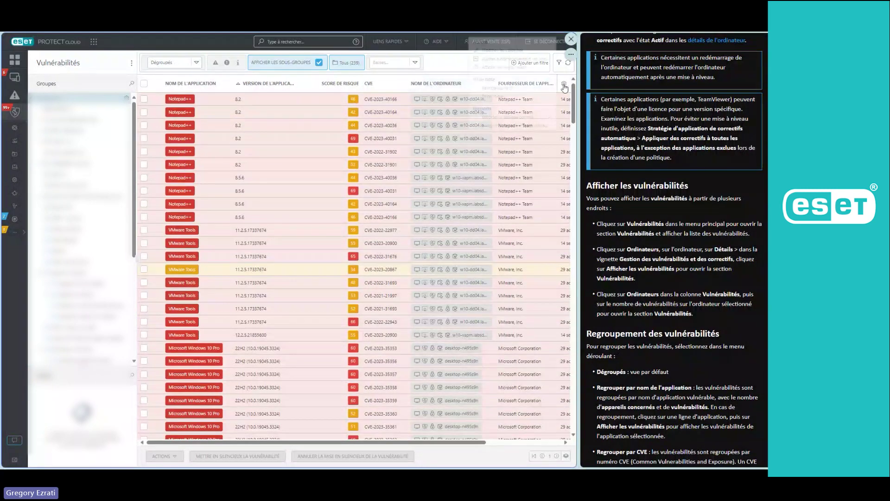
{"action": "left_click", "coordinate": [497, 51]}
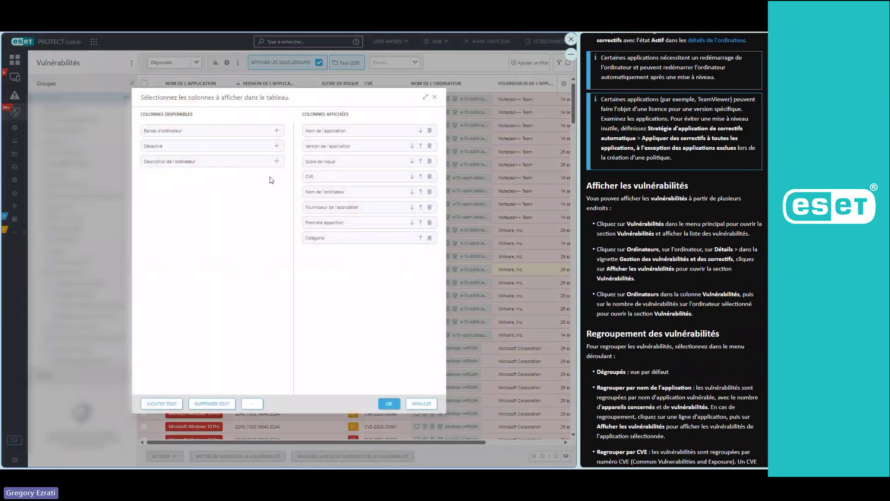
{"action": "left_click", "coordinate": [437, 407]}
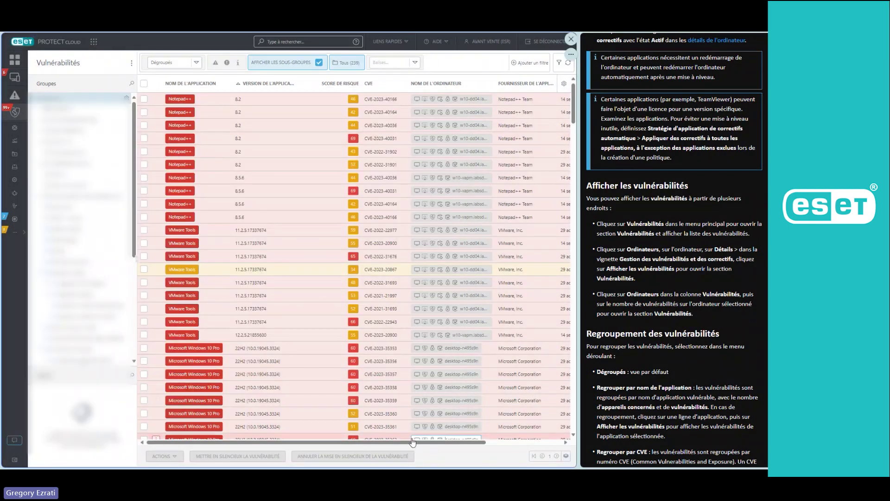
{"action": "left_click_drag", "start_coordinate": [412, 441], "coordinate": [418, 443]}
{"action": "scroll", "coordinate": [419, 444], "scroll_direction": "down", "scroll_amount": 5}
{"action": "scroll", "coordinate": [418, 443], "scroll_direction": "up", "scroll_amount": 5}
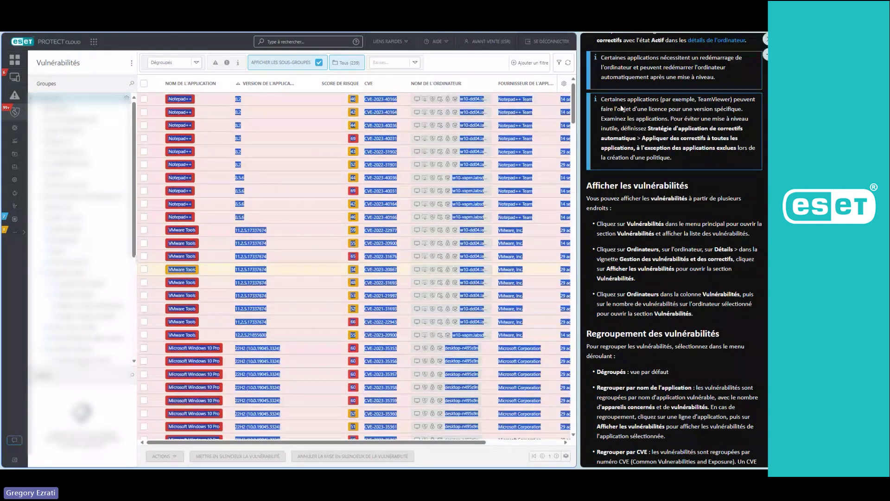
{"action": "left_click", "coordinate": [600, 270]}
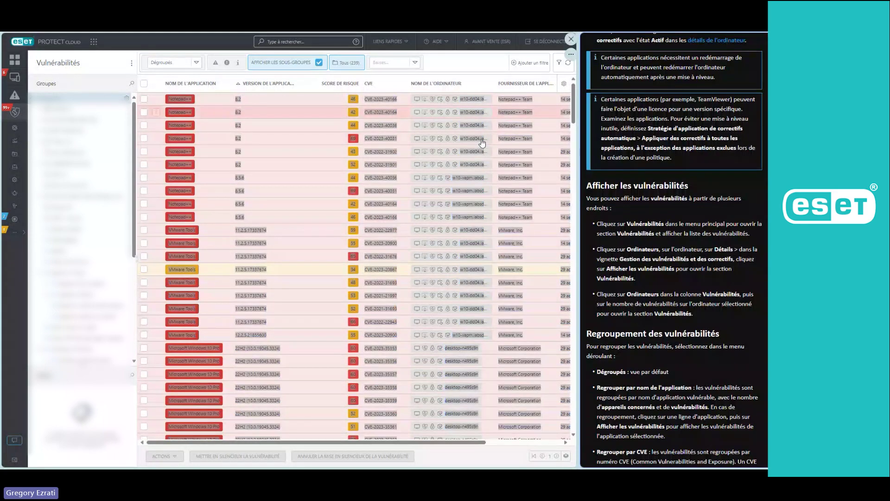
{"action": "left_click", "coordinate": [332, 226]}
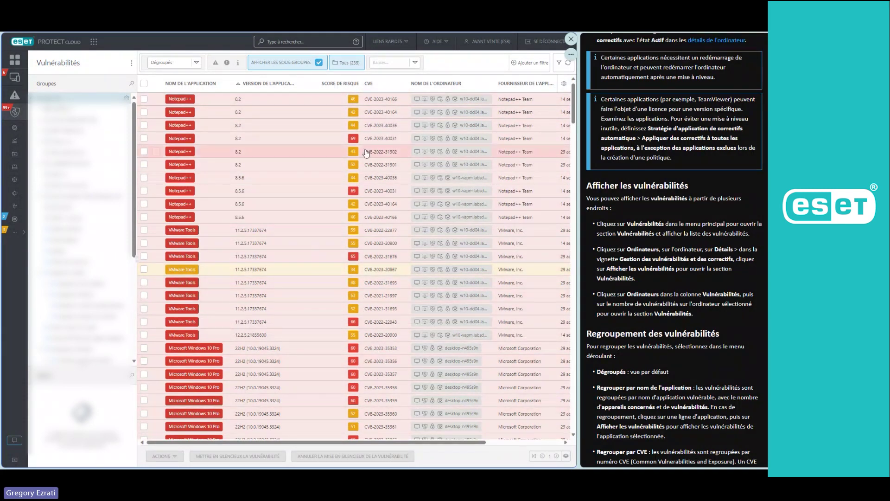
Examine the risk scores and CVE identifiers in the ungrouped vulnerabilities list.
{"action": "scroll", "coordinate": [351, 183], "scroll_direction": "down", "scroll_amount": 7}
{"action": "scroll", "coordinate": [351, 183], "scroll_direction": "down", "scroll_amount": 8}
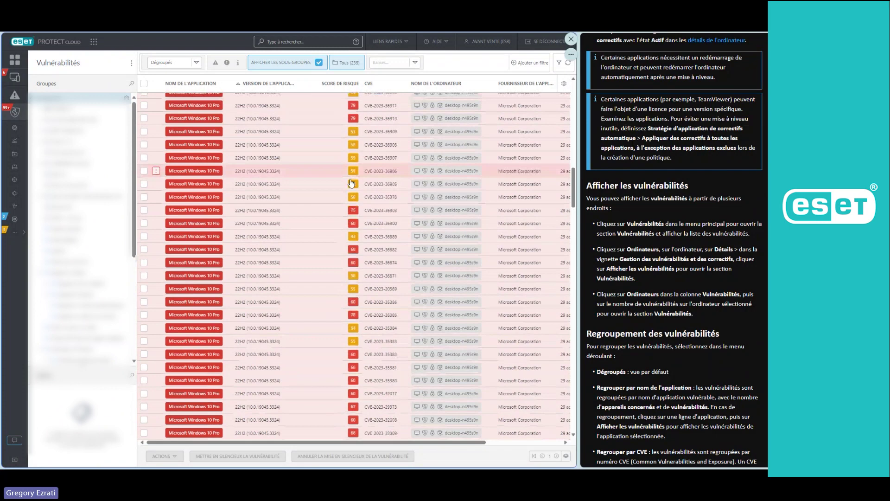
{"action": "scroll", "coordinate": [351, 183], "scroll_direction": "up", "scroll_amount": 15}
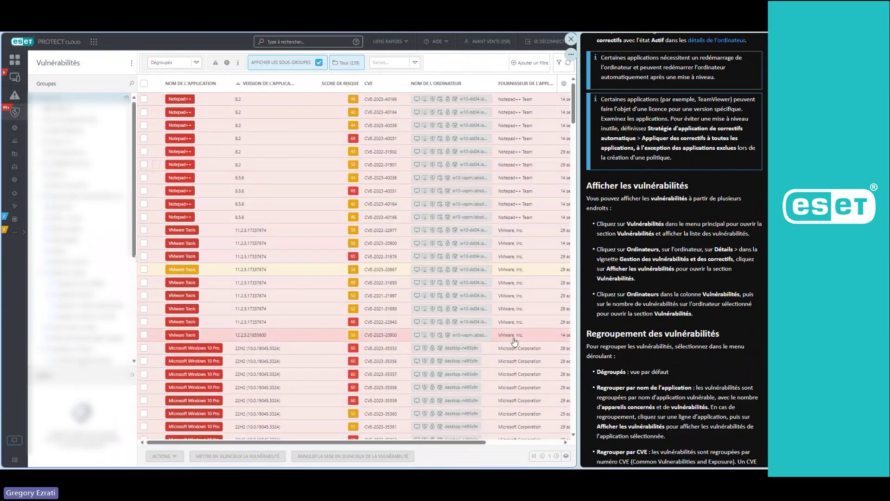
Group the vulnerabilities list by CVE, and switch the grouping to application name.
{"action": "left_click", "coordinate": [172, 63]}
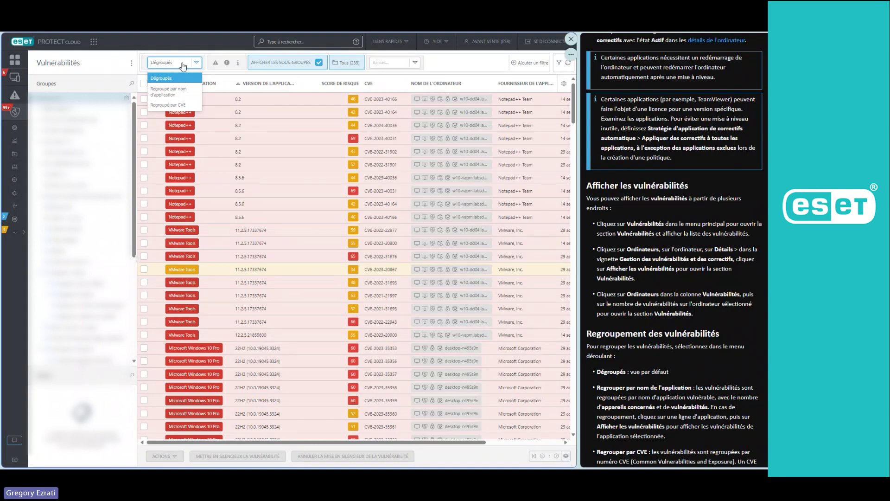
{"action": "left_click", "coordinate": [169, 106]}
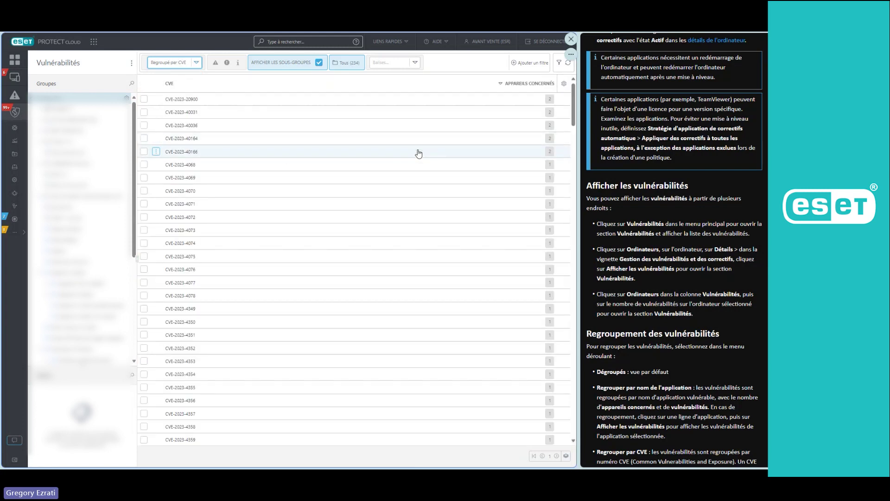
{"action": "left_click", "coordinate": [175, 62]}
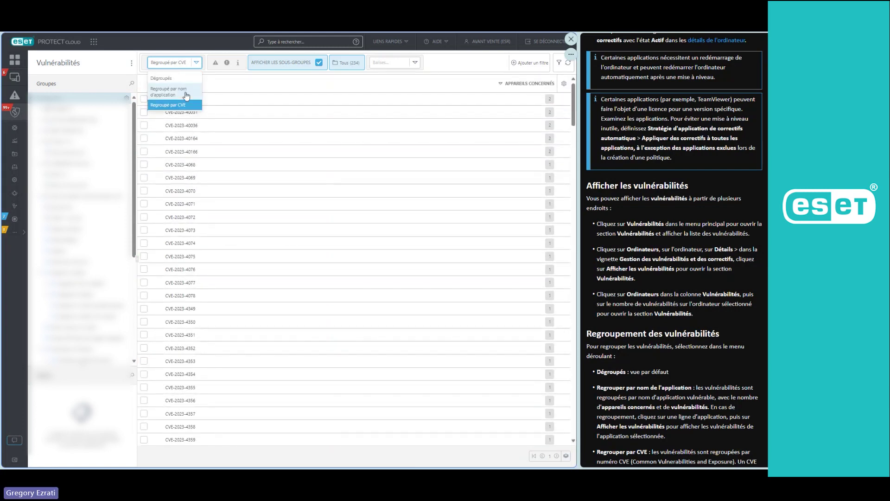
{"action": "left_click", "coordinate": [182, 95]}
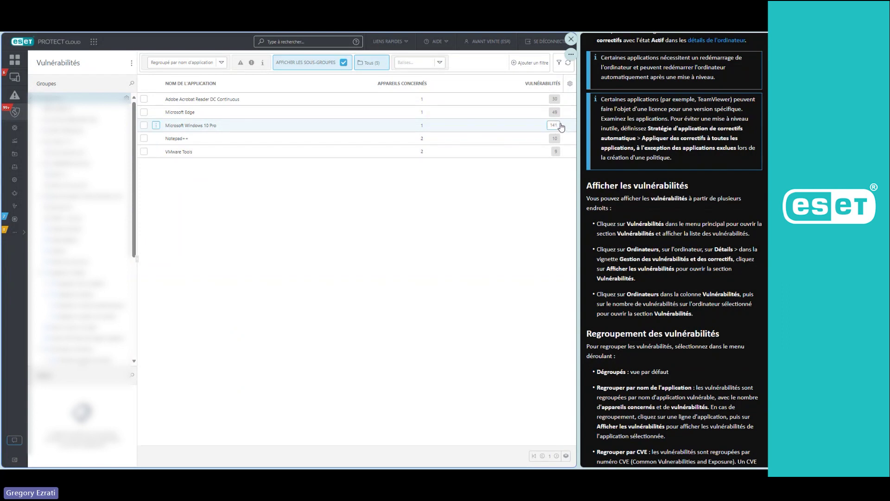
Show the vulnerabilities of Microsoft Windows 10 Pro, look through their risk scores and CVEs, and return to the application grouping.
{"action": "left_click", "coordinate": [406, 125]}
{"action": "left_click", "coordinate": [417, 131]}
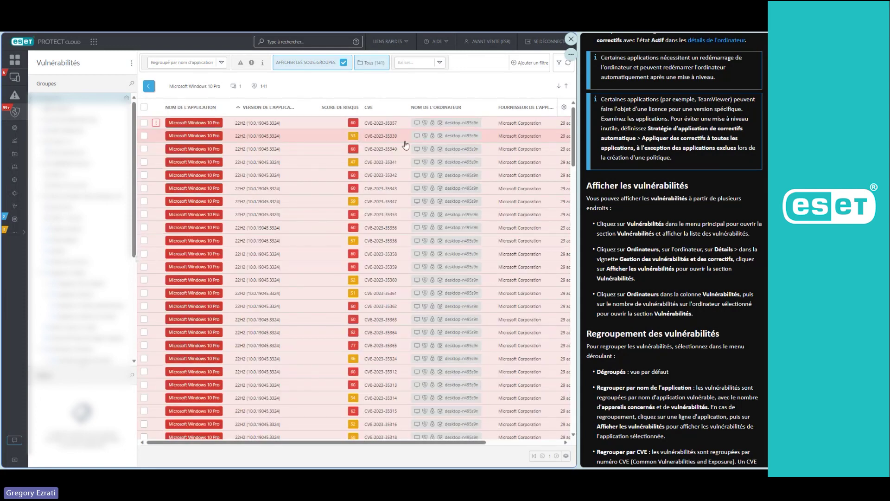
{"action": "scroll", "coordinate": [450, 332], "scroll_direction": "down", "scroll_amount": 5}
{"action": "scroll", "coordinate": [451, 332], "scroll_direction": "up", "scroll_amount": 2}
{"action": "scroll", "coordinate": [325, 172], "scroll_direction": "up", "scroll_amount": 4}
{"action": "left_click", "coordinate": [148, 86]}
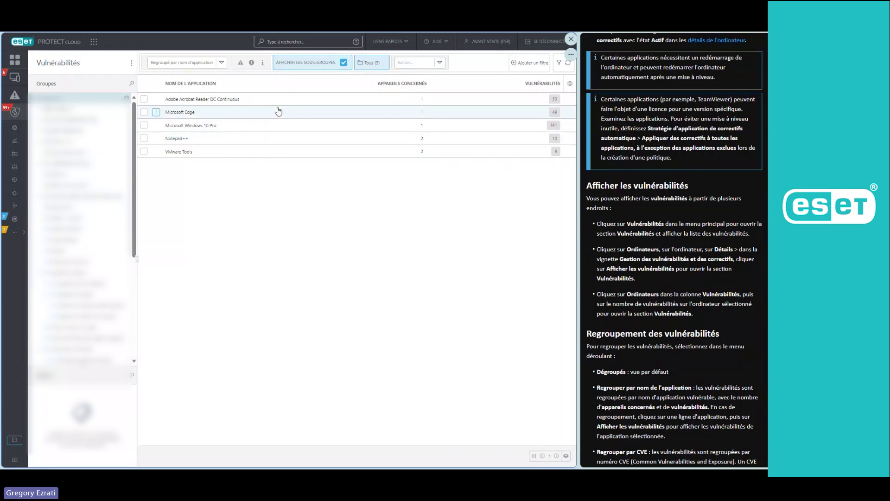
Open the VAPM dashboard and look through the scores and categories in the Vulnérabilité CVE report.
{"action": "left_click", "coordinate": [14, 60]}
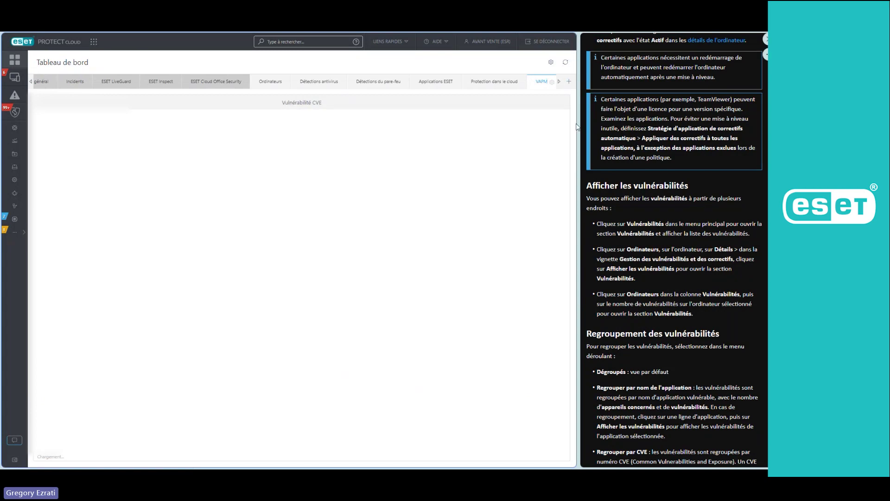
{"action": "scroll", "coordinate": [200, 183], "scroll_direction": "down", "scroll_amount": 6}
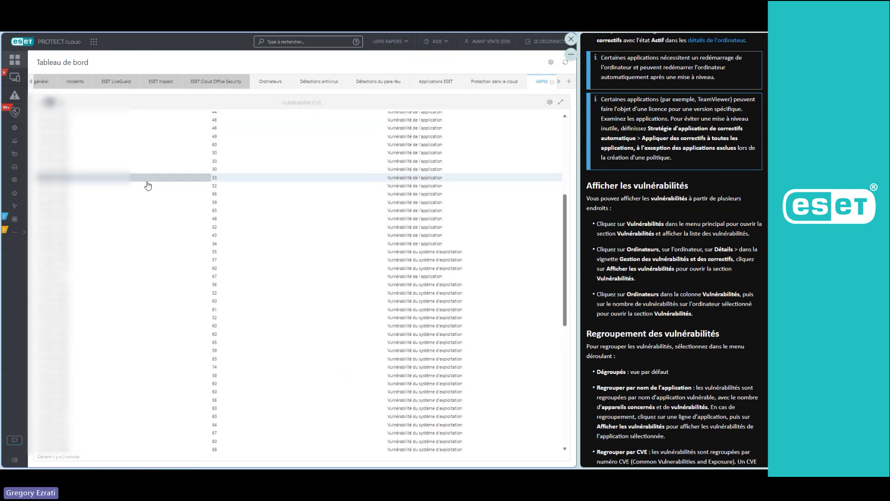
{"action": "scroll", "coordinate": [183, 171], "scroll_direction": "up", "scroll_amount": 2}
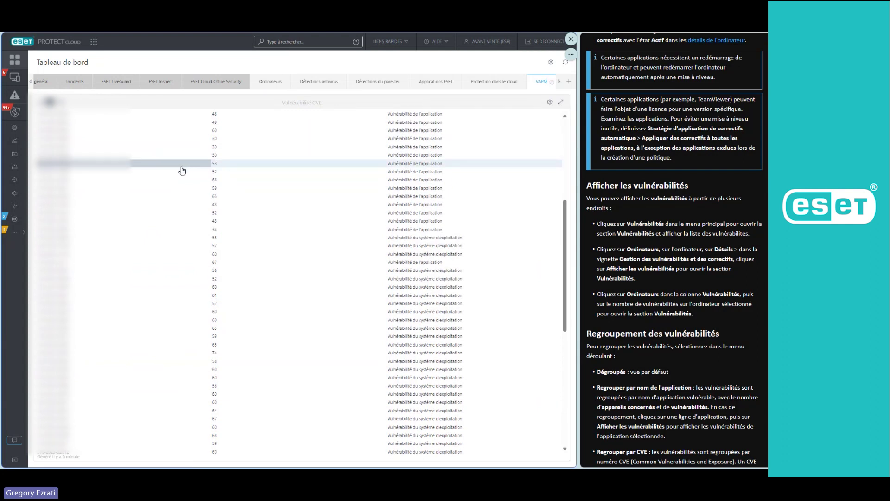
{"action": "scroll", "coordinate": [299, 192], "scroll_direction": "up", "scroll_amount": 5}
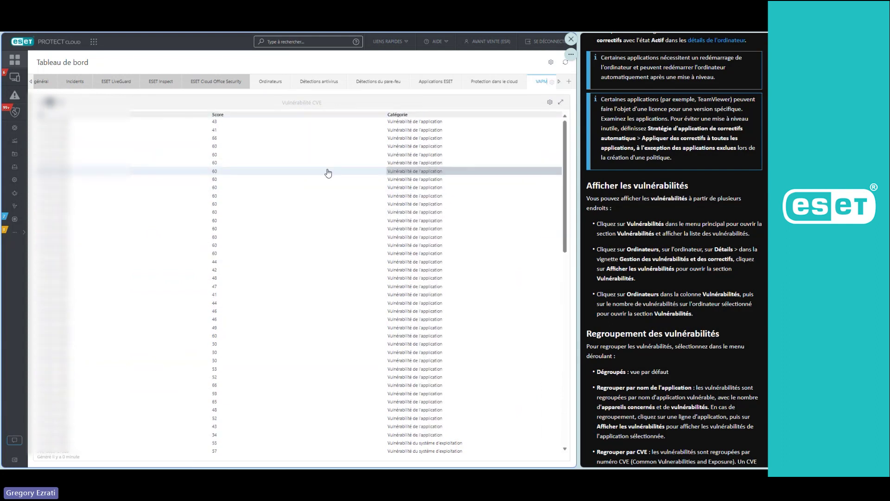
Review the ungrouped Vulnérabilités list and the patches available in the Gestion des correctifs section.
{"action": "left_click", "coordinate": [15, 129]}
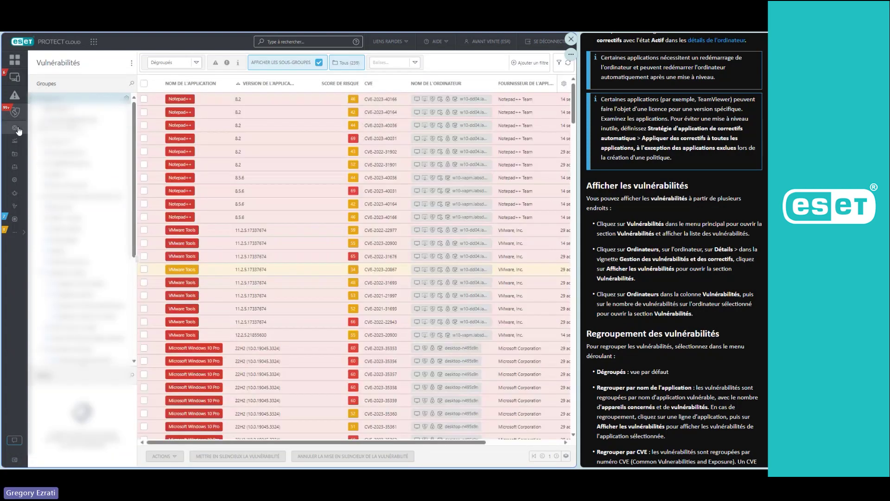
{"action": "left_click", "coordinate": [17, 130]}
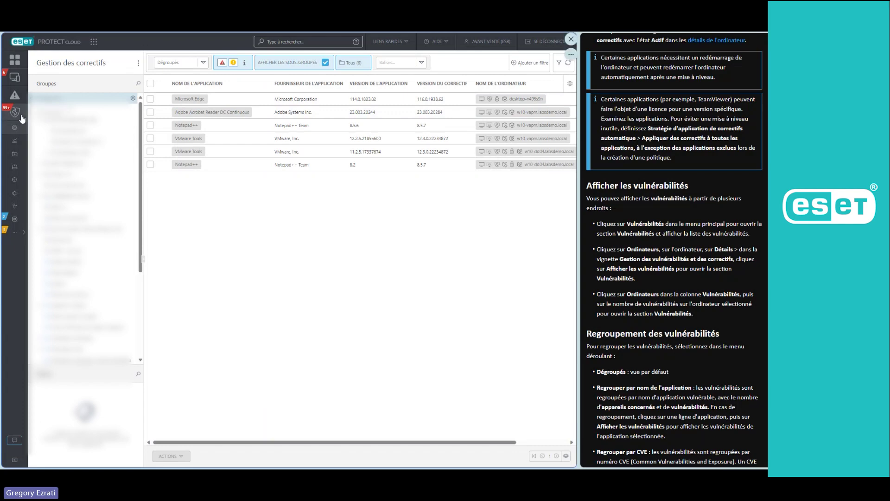
{"action": "left_click", "coordinate": [18, 116]}
Start a new policy from the Politiques section and name it VAPM.
{"action": "left_click", "coordinate": [15, 179]}
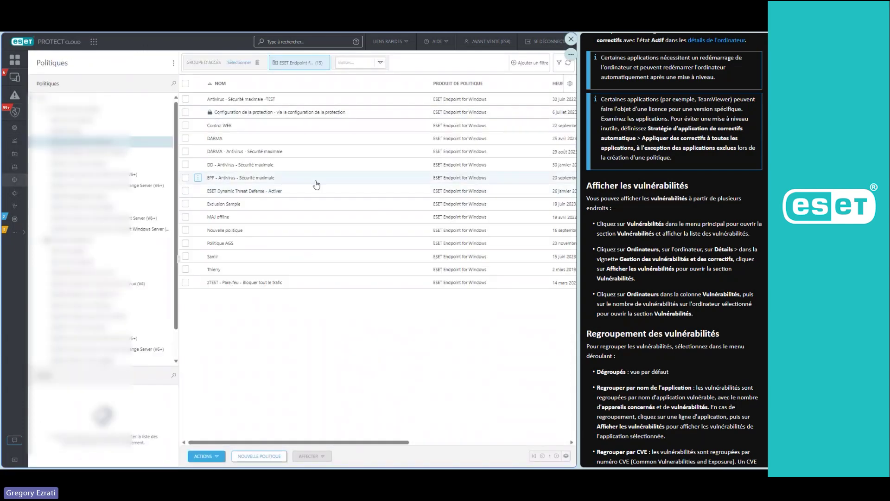
{"action": "scroll", "coordinate": [700, 177], "scroll_direction": "up", "scroll_amount": 10}
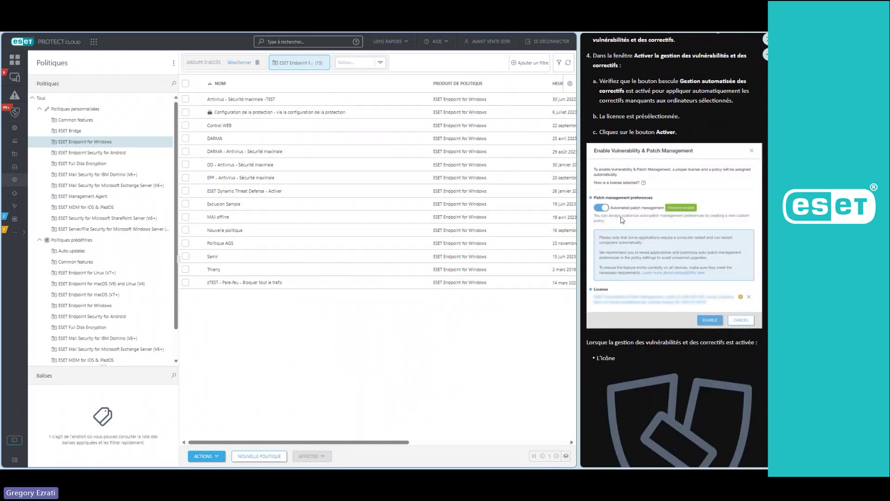
{"action": "scroll", "coordinate": [708, 230], "scroll_direction": "down", "scroll_amount": 10}
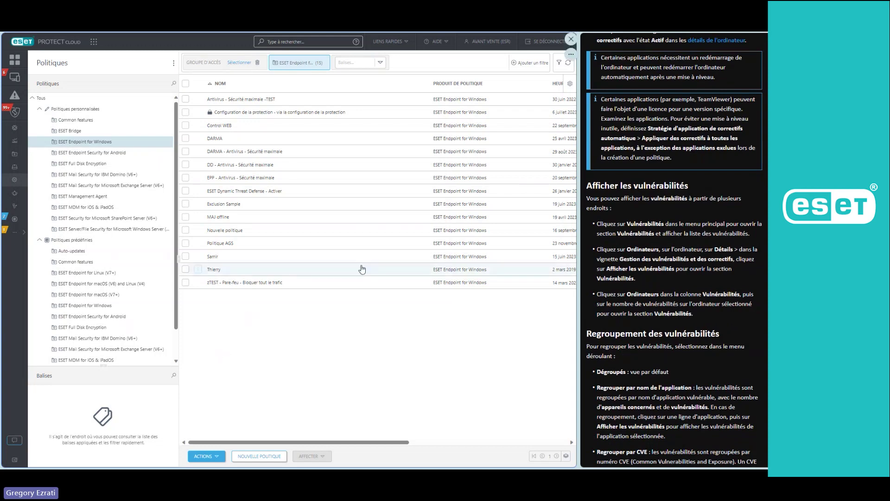
{"action": "left_click", "coordinate": [259, 455]}
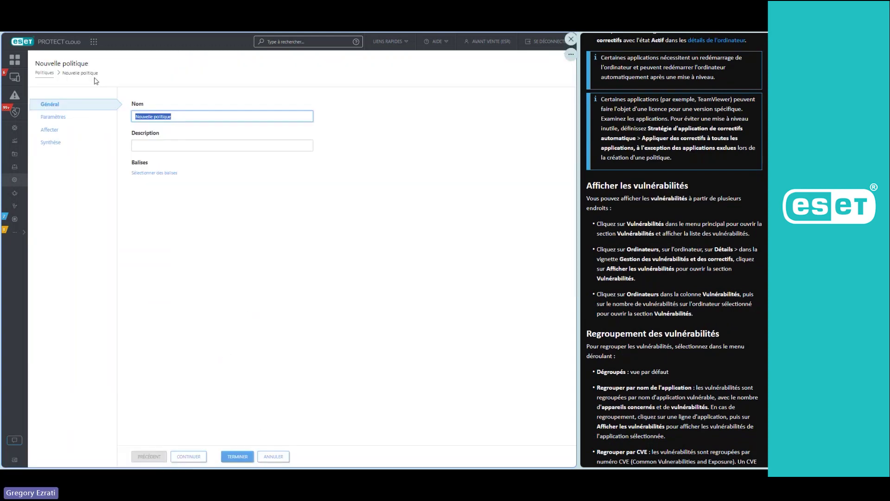
{"action": "type", "text": "VAPM"}
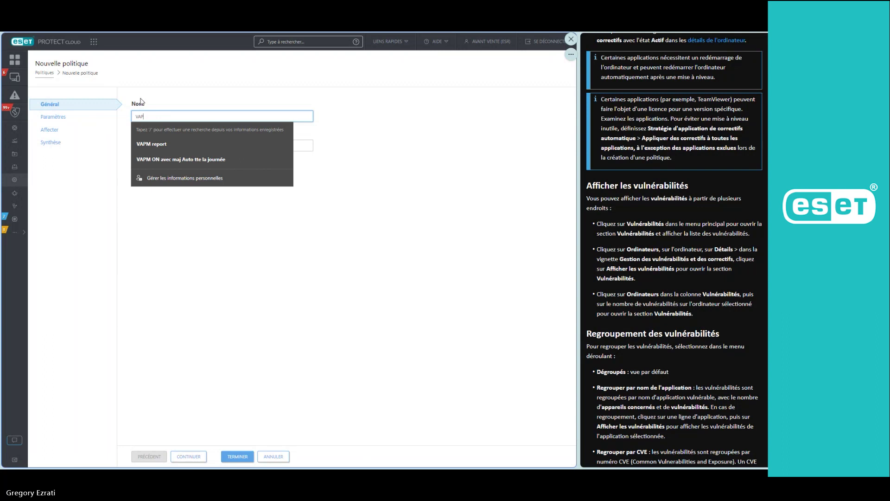
Enable vulnerability and patch management and automatic patch management in the policy's Common features settings.
{"action": "left_click", "coordinate": [52, 122]}
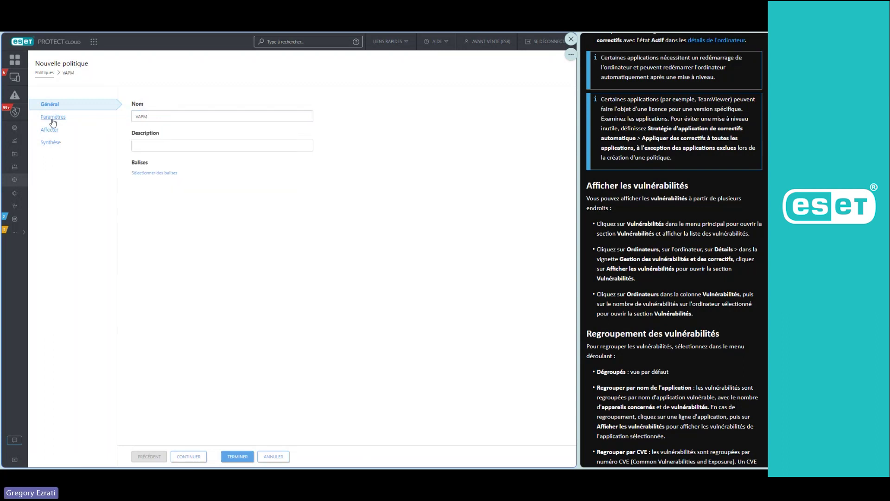
{"action": "left_click", "coordinate": [184, 123]}
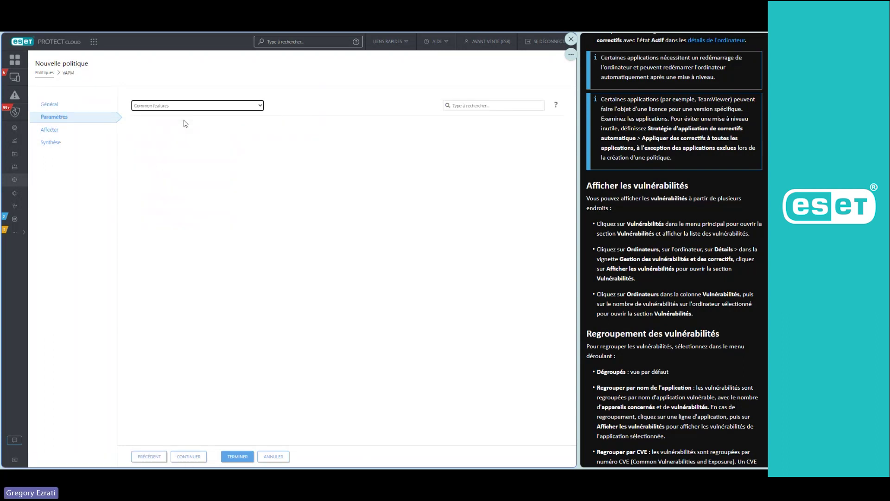
{"action": "left_click", "coordinate": [213, 158]}
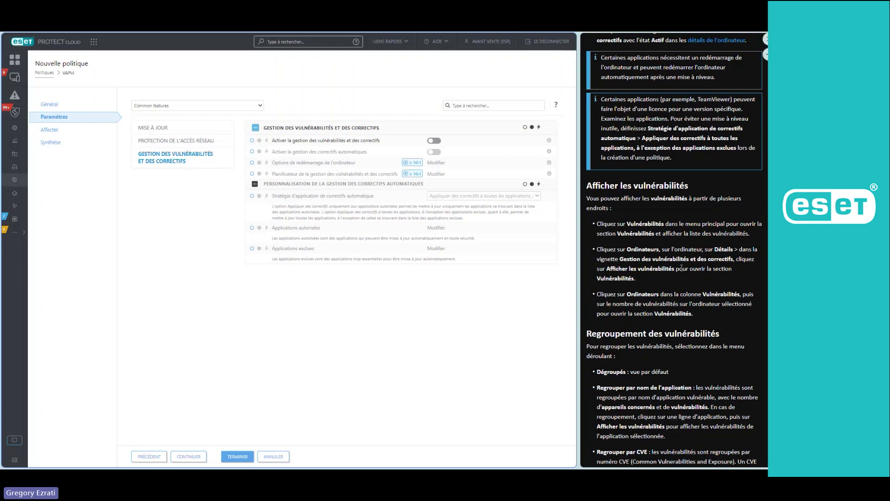
{"action": "left_click", "coordinate": [434, 142]}
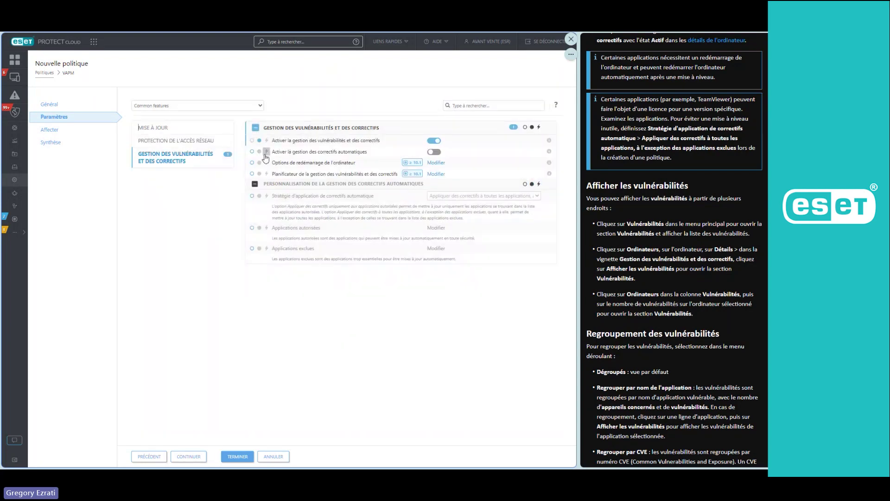
{"action": "left_click", "coordinate": [432, 152]}
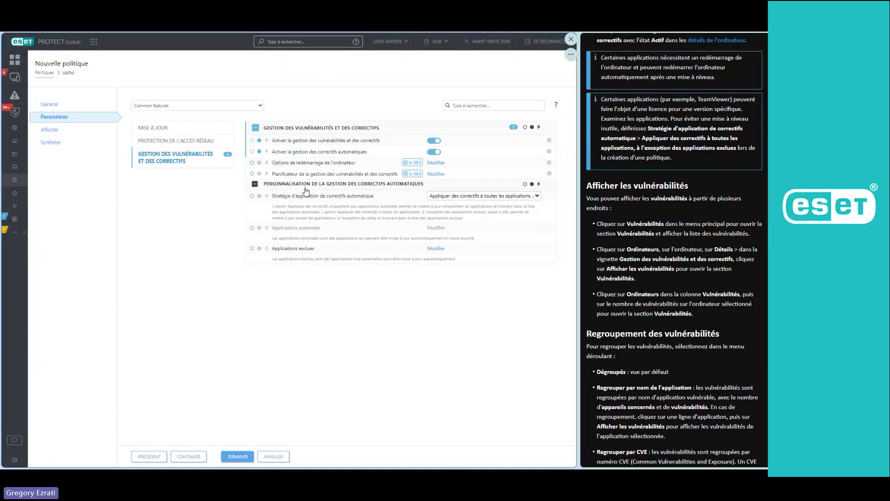
{"action": "left_click", "coordinate": [434, 152]}
{"action": "left_click", "coordinate": [434, 152]}
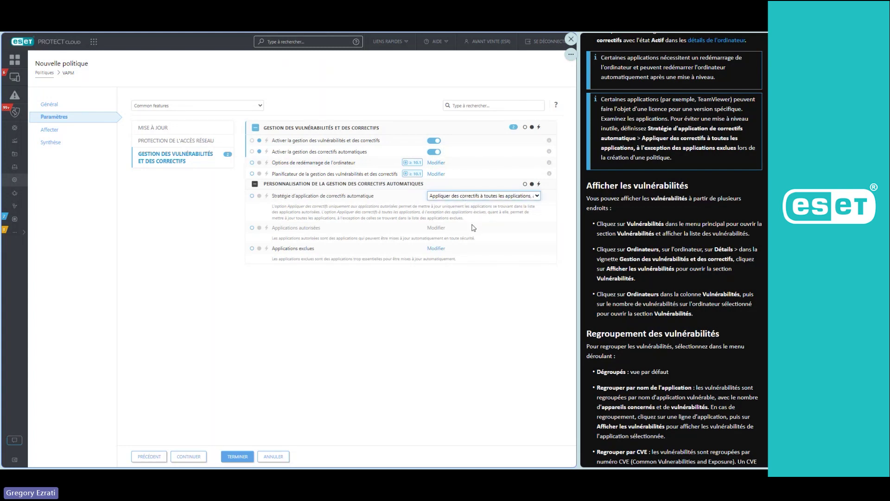
Set the automatic patching strategy to patch only authorised applications, and browse the products that can be authorised.
{"action": "left_click", "coordinate": [467, 200]}
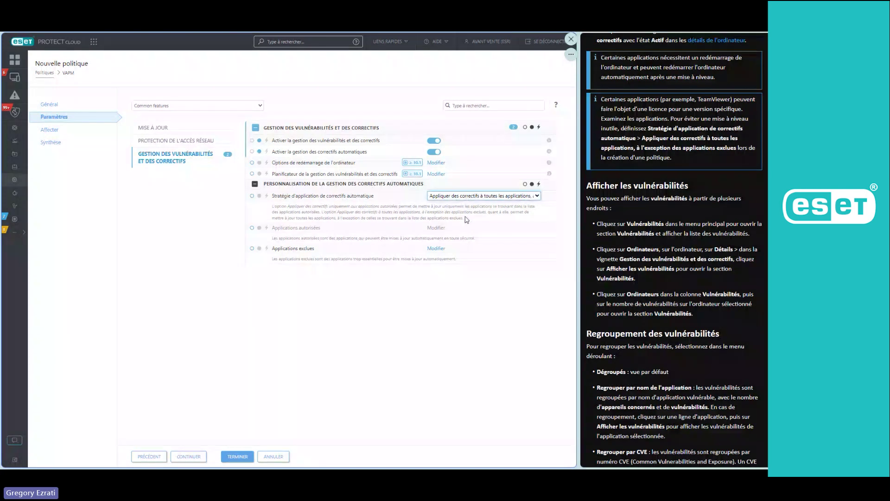
{"action": "left_click", "coordinate": [441, 211]}
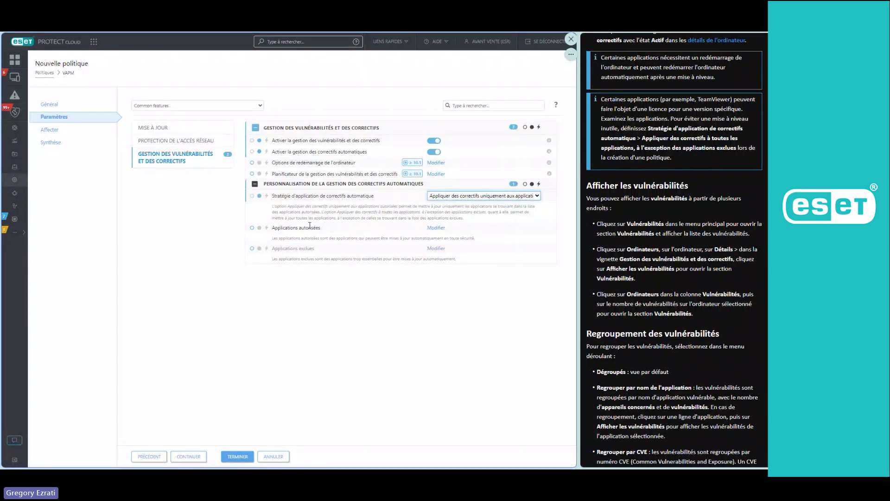
{"action": "left_click", "coordinate": [434, 228]}
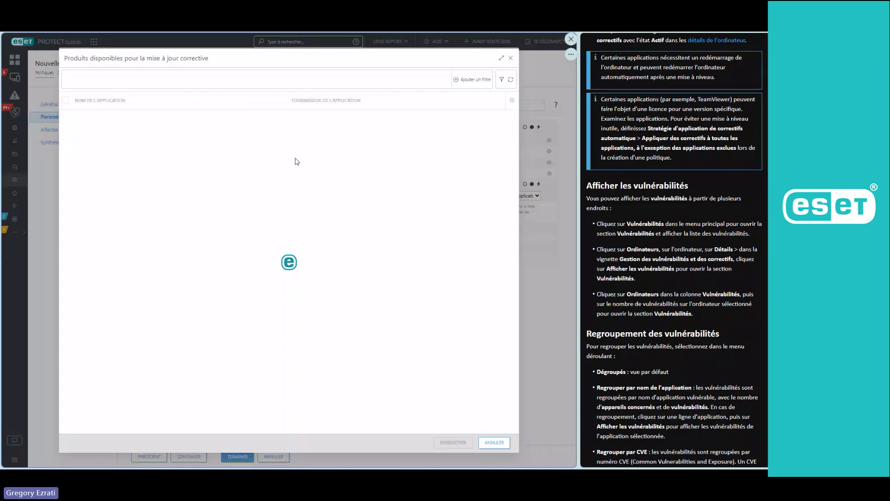
{"action": "scroll", "coordinate": [260, 149], "scroll_direction": "down", "scroll_amount": 10}
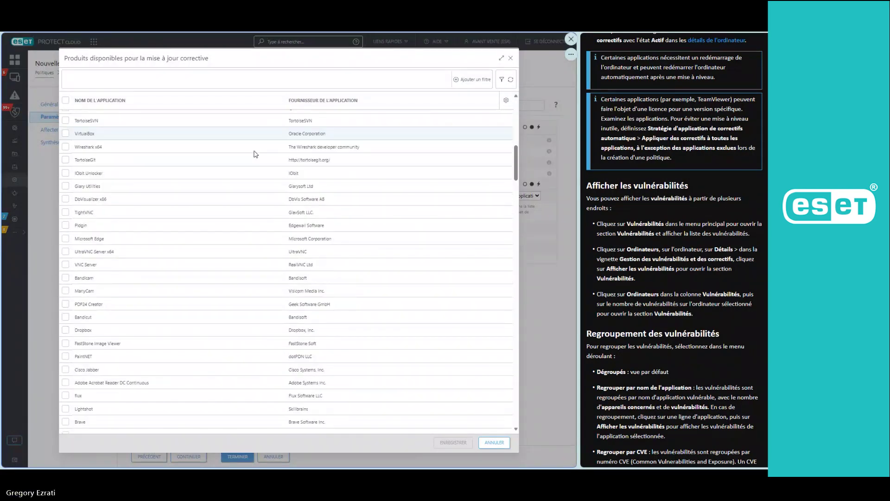
{"action": "scroll", "coordinate": [263, 149], "scroll_direction": "down", "scroll_amount": 10}
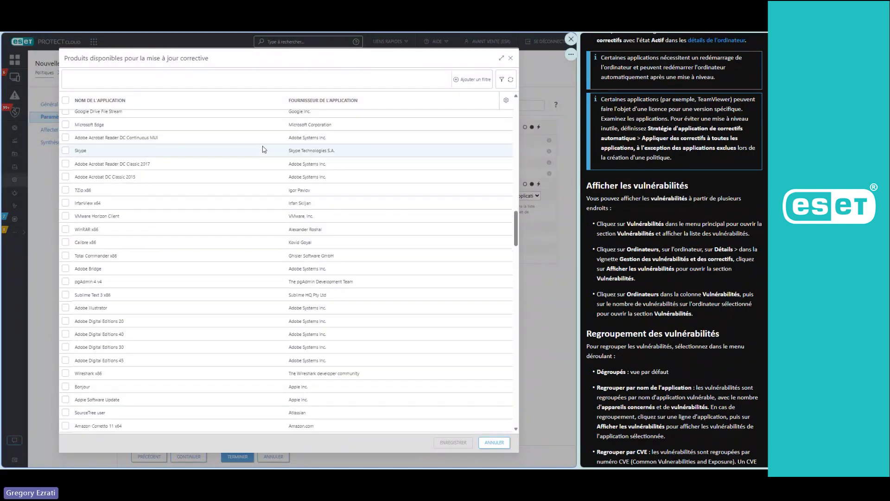
{"action": "scroll", "coordinate": [250, 163], "scroll_direction": "up", "scroll_amount": 10}
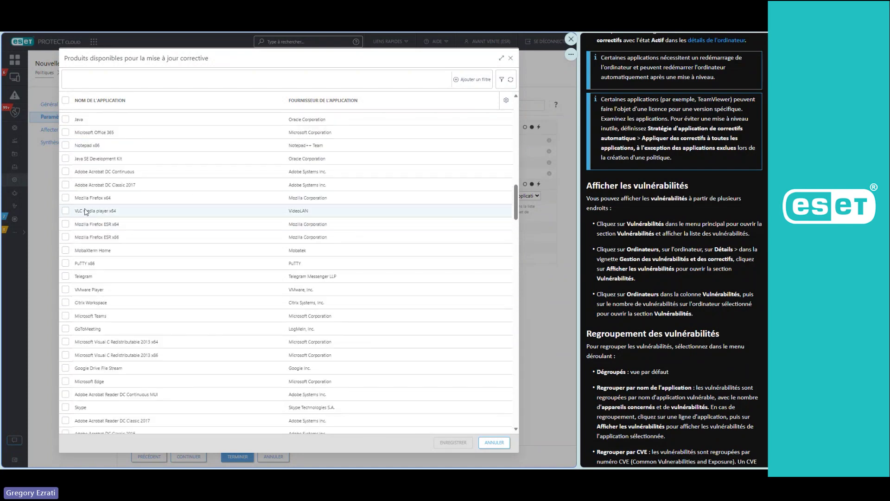
Select Mozilla Firefox x64 as an authorised application, deselect it and cancel the product selection.
{"action": "left_click", "coordinate": [65, 197]}
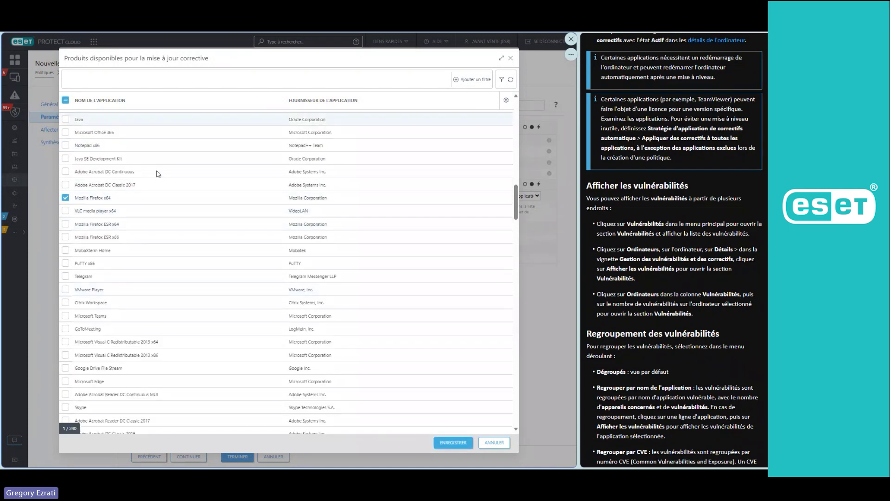
{"action": "scroll", "coordinate": [155, 173], "scroll_direction": "up", "scroll_amount": 2}
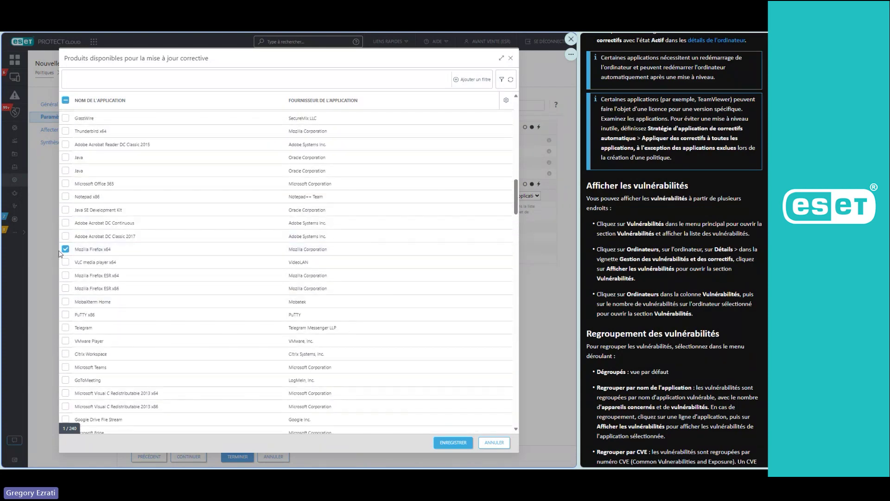
{"action": "left_click", "coordinate": [65, 249]}
{"action": "left_click", "coordinate": [493, 442]}
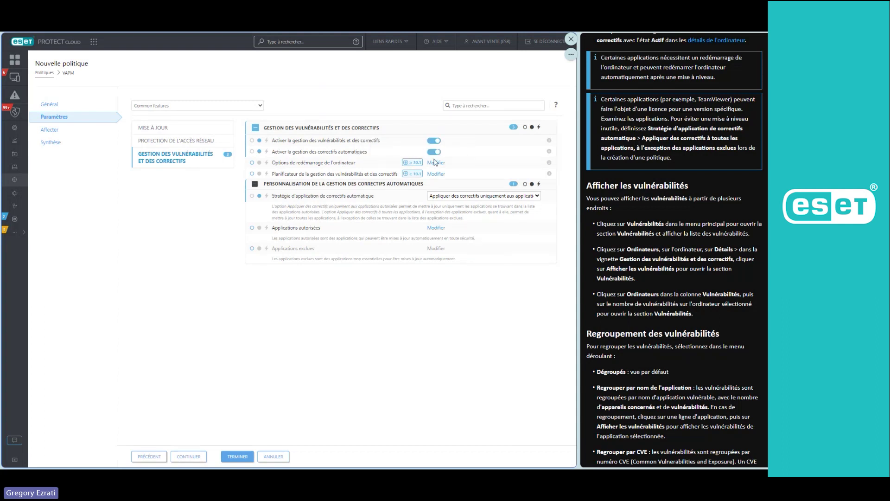
Open the vulnerability and patch management scheduler and deselect every weekday except Lundi.
{"action": "left_click", "coordinate": [436, 174]}
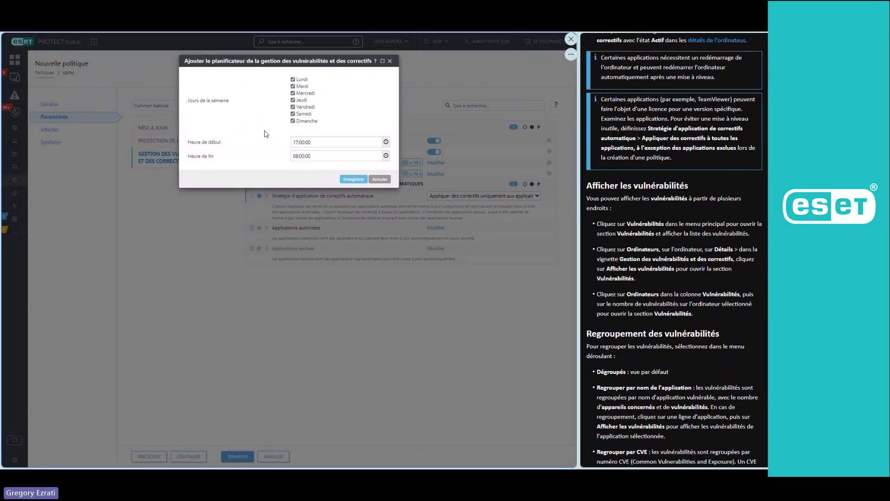
{"action": "left_click", "coordinate": [292, 86]}
{"action": "left_click", "coordinate": [292, 93]}
{"action": "left_click", "coordinate": [293, 100]}
{"action": "left_click", "coordinate": [293, 106]}
{"action": "left_click", "coordinate": [292, 113]}
{"action": "left_click", "coordinate": [292, 121]}
Set the scheduler's start time to 08:00.
{"action": "left_click", "coordinate": [351, 142]}
{"action": "left_click", "coordinate": [386, 141]}
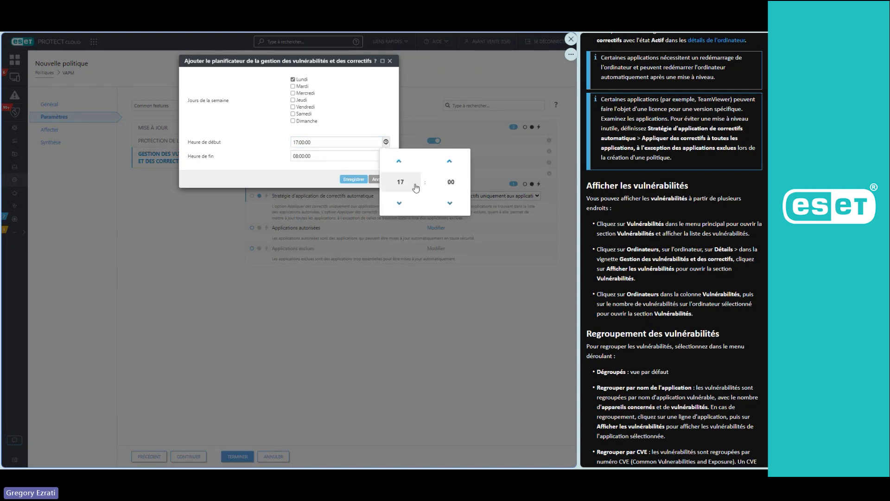
{"action": "left_click", "coordinate": [312, 182]}
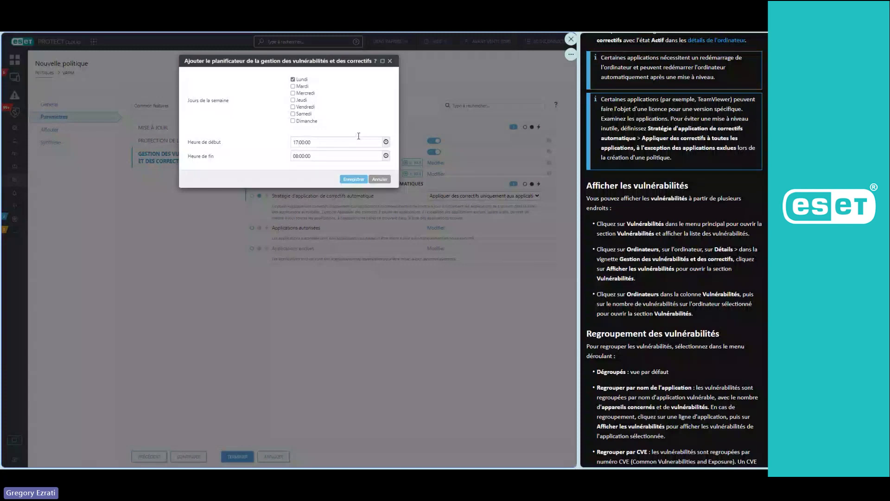
{"action": "left_click", "coordinate": [386, 141]}
{"action": "left_click", "coordinate": [402, 161]}
{"action": "left_click", "coordinate": [402, 161]}
{"action": "left_click", "coordinate": [402, 161]}
{"action": "left_click", "coordinate": [402, 161]}
{"action": "left_click", "coordinate": [402, 161]}
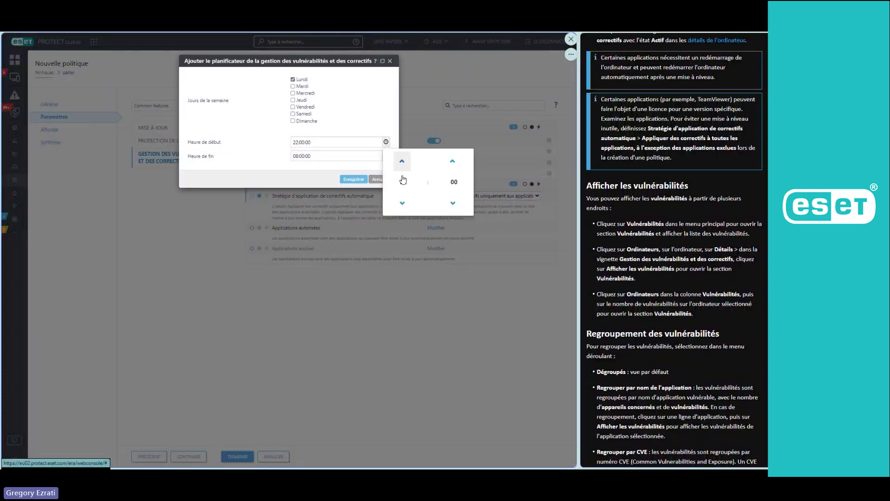
{"action": "left_click", "coordinate": [402, 180]}
{"action": "left_click", "coordinate": [398, 181]}
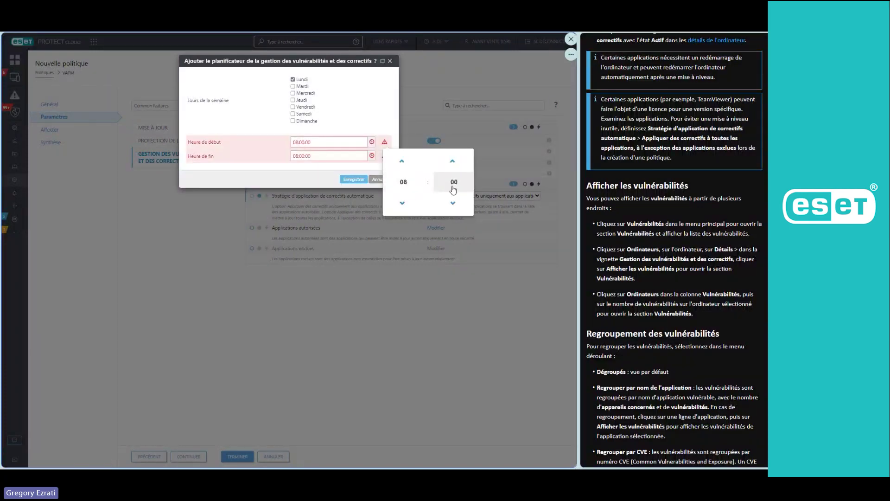
Set the scheduler's end time to 11:00.
{"action": "left_click", "coordinate": [318, 159]}
{"action": "left_click", "coordinate": [371, 156]}
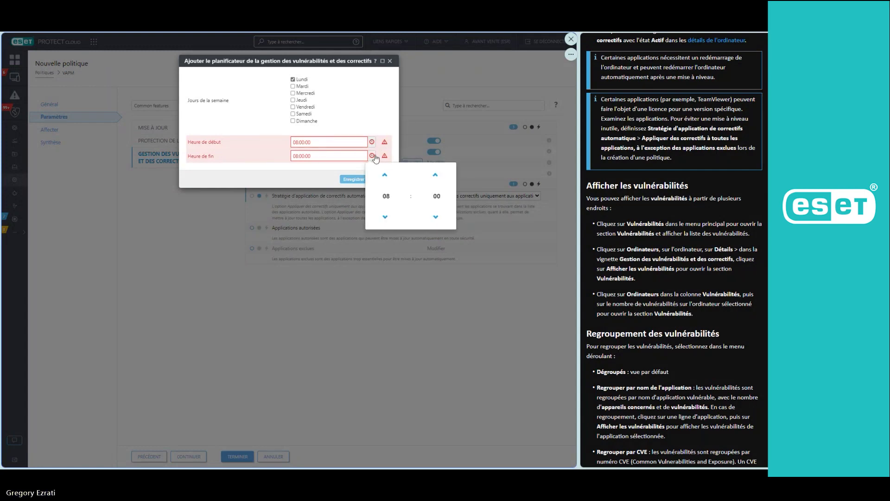
{"action": "left_click", "coordinate": [397, 194]}
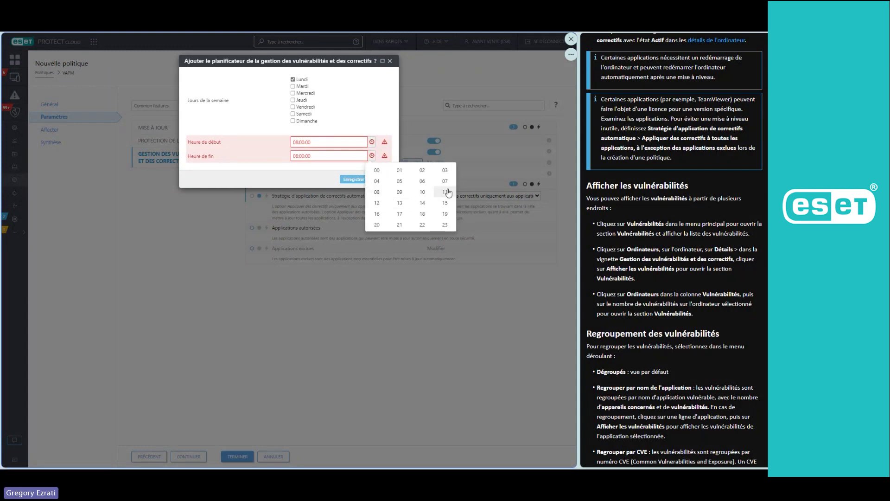
{"action": "left_click", "coordinate": [445, 192]}
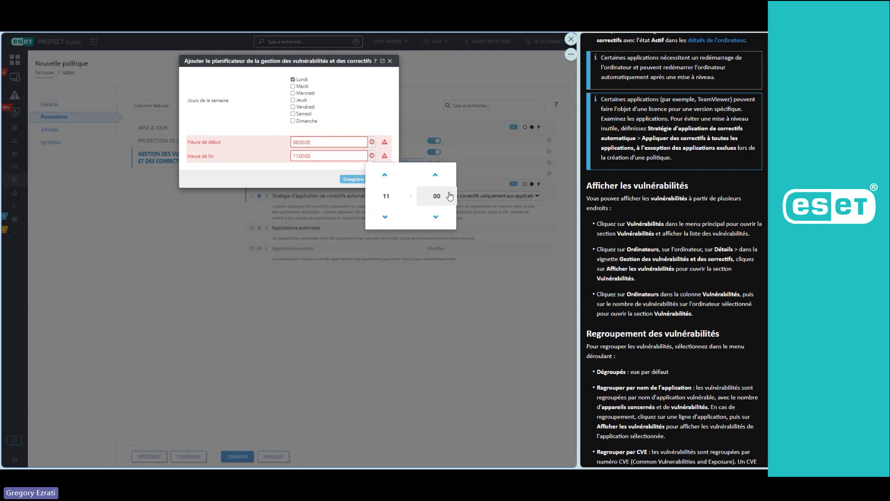
{"action": "left_click", "coordinate": [327, 180]}
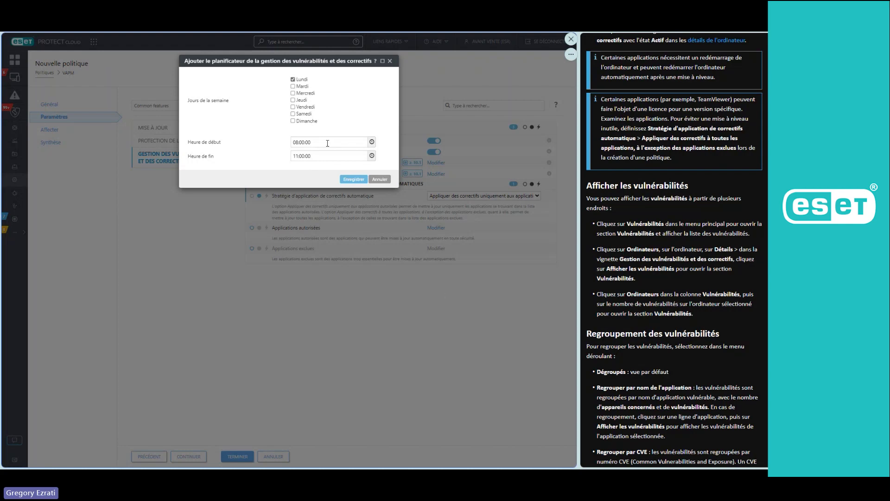
Try adding Mercredi and Vendredi to the scheduler, then cancel it and discard the new policy's changes.
{"action": "left_click", "coordinate": [293, 93]}
{"action": "left_click", "coordinate": [292, 107]}
{"action": "left_click", "coordinate": [380, 179]}
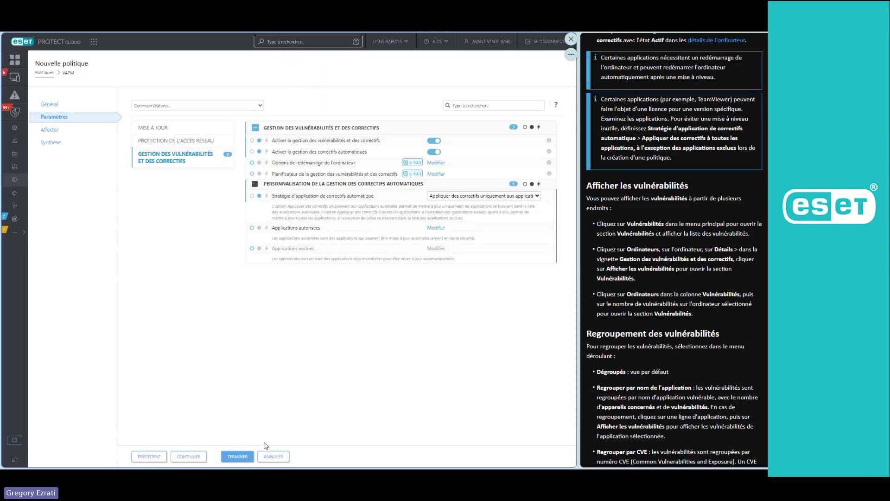
{"action": "left_click", "coordinate": [273, 455]}
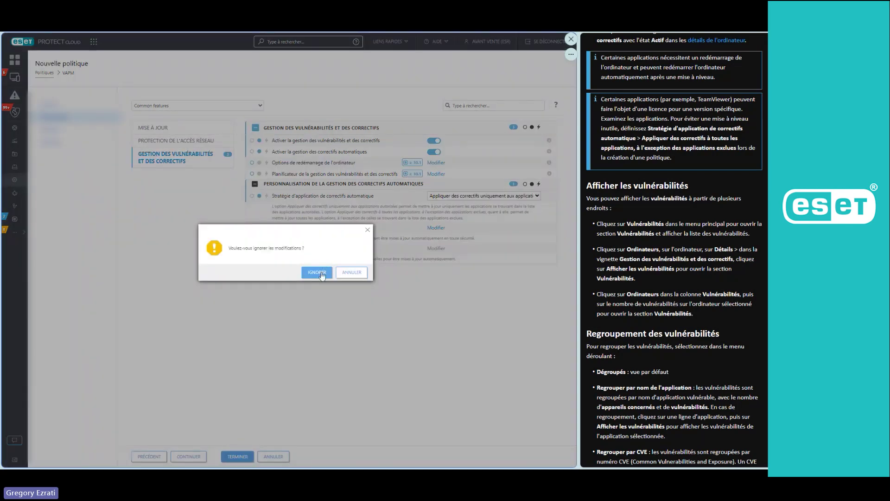
{"action": "left_click", "coordinate": [320, 270]}
Open the Vulnérabilités section and look through the vulnerabilities detected across all groups.
{"action": "left_click", "coordinate": [10, 94]}
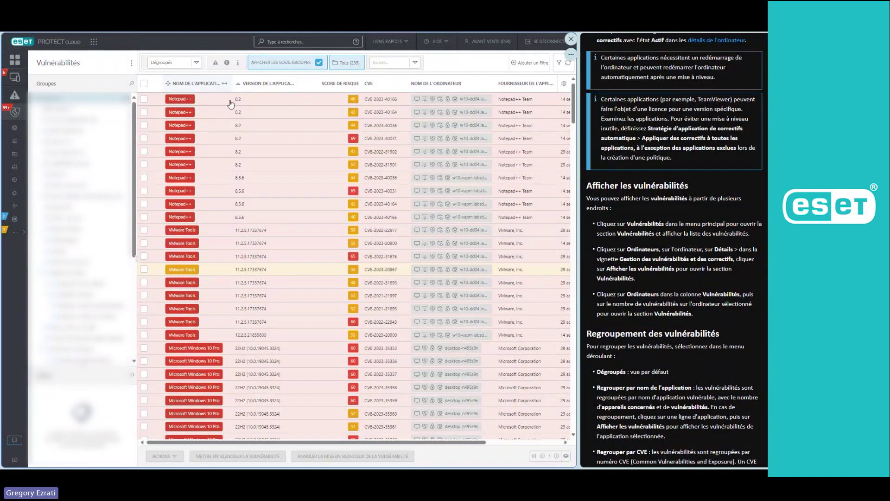
{"action": "scroll", "coordinate": [255, 300], "scroll_direction": "down", "scroll_amount": 6}
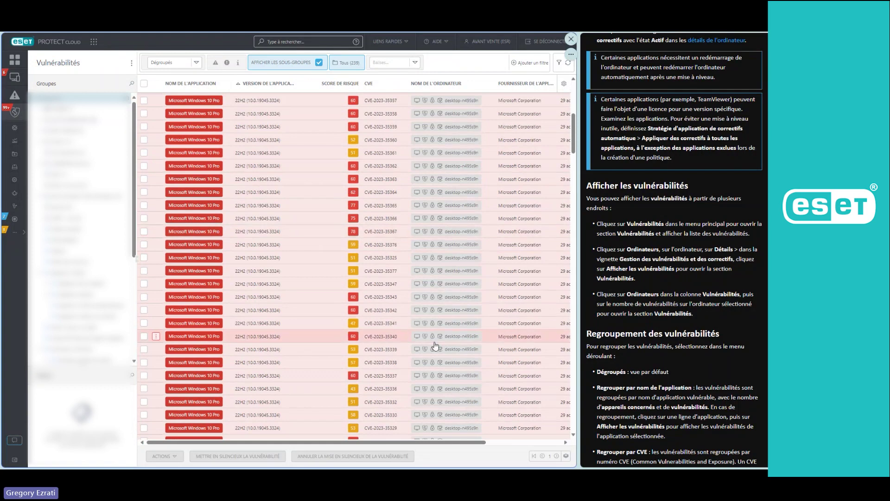
{"action": "scroll", "coordinate": [435, 345], "scroll_direction": "up", "scroll_amount": 6}
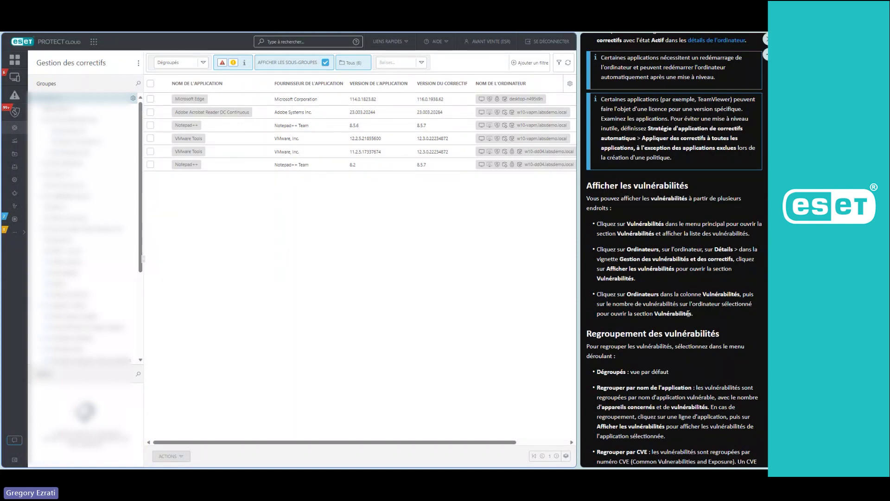
Browse the online help on vulnerabilities and open its page "Applications couvertes par les vulnérabilités".
{"action": "scroll", "coordinate": [688, 313], "scroll_direction": "down", "scroll_amount": 2}
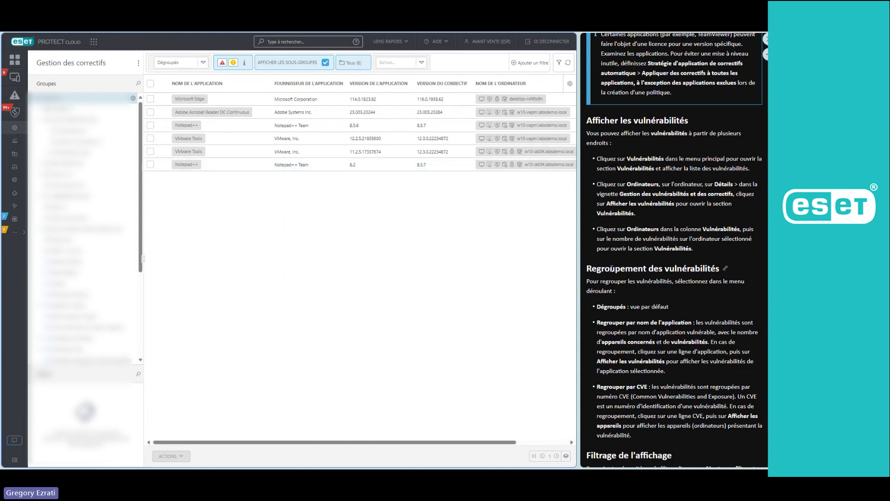
{"action": "scroll", "coordinate": [614, 274], "scroll_direction": "down", "scroll_amount": 10}
{"action": "scroll", "coordinate": [614, 274], "scroll_direction": "up", "scroll_amount": 15}
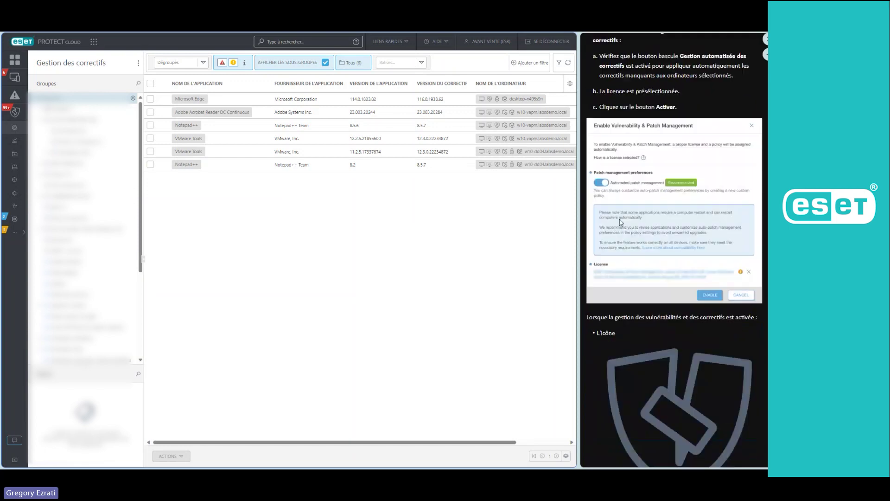
{"action": "scroll", "coordinate": [620, 222], "scroll_direction": "up", "scroll_amount": 10}
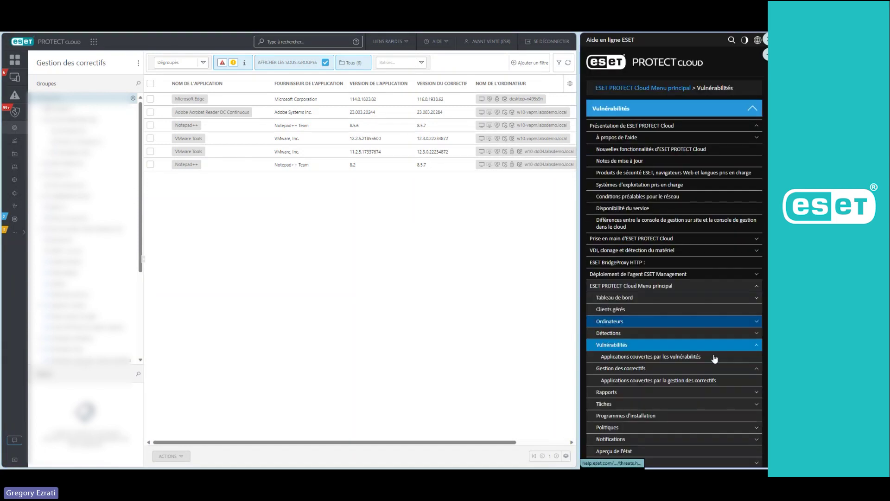
{"action": "left_click", "coordinate": [642, 358]}
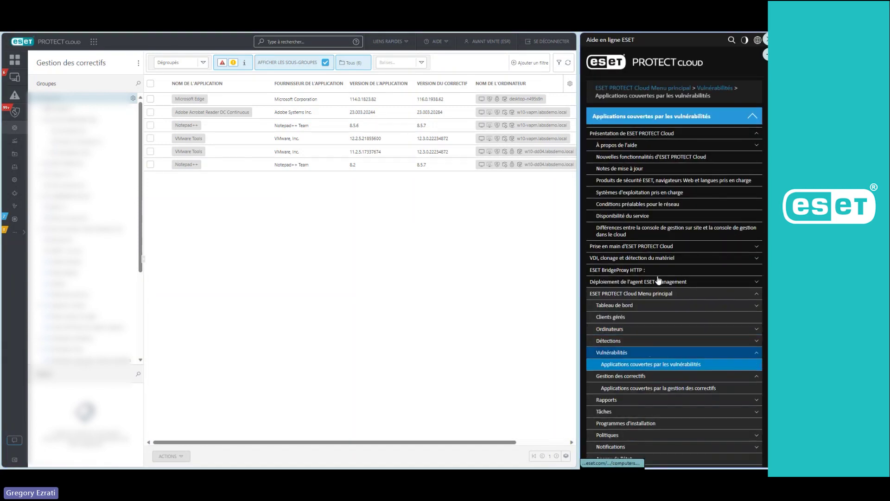
{"action": "scroll", "coordinate": [735, 85], "scroll_direction": "up", "scroll_amount": 2}
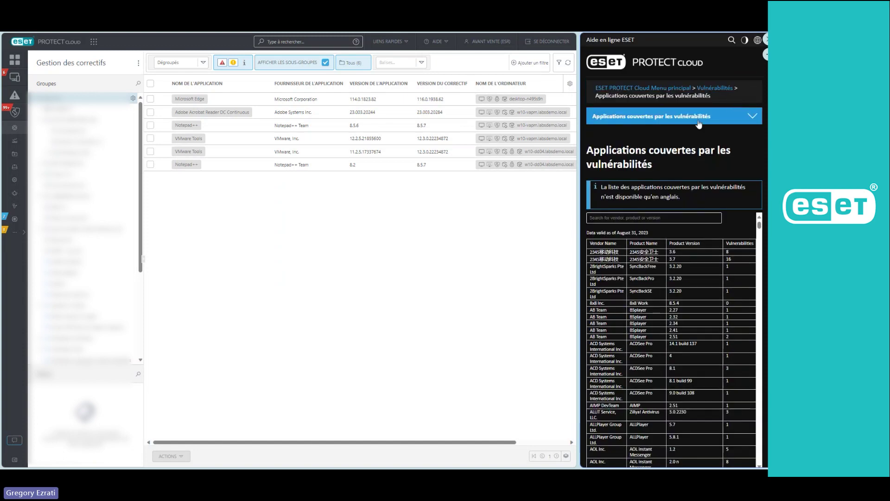
Open the online help page on Gestion des correctifs and examine its instructions for ESET Bridge users.
{"action": "left_click", "coordinate": [699, 116]}
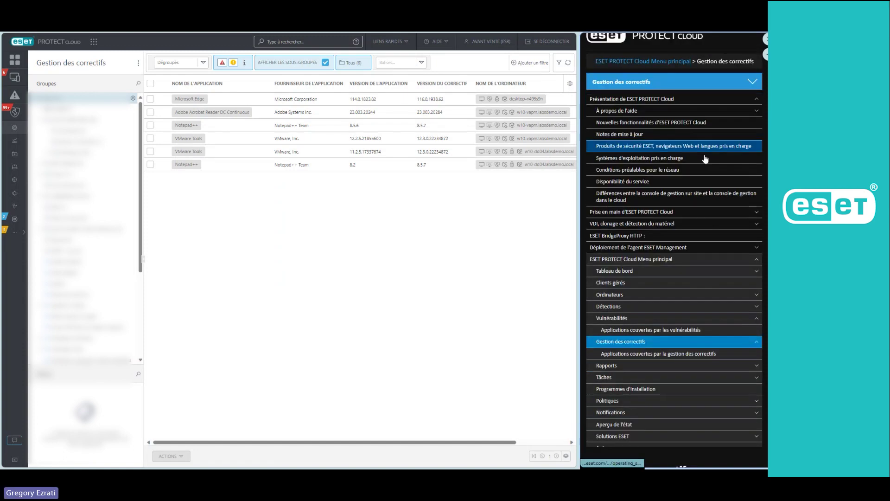
{"action": "scroll", "coordinate": [678, 288], "scroll_direction": "down", "scroll_amount": 10}
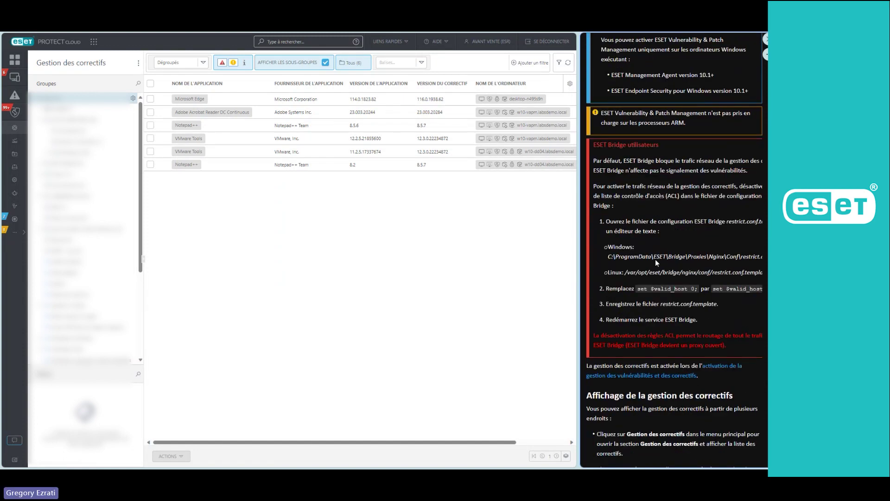
{"action": "left_click_drag", "start_coordinate": [594, 144], "coordinate": [760, 344]}
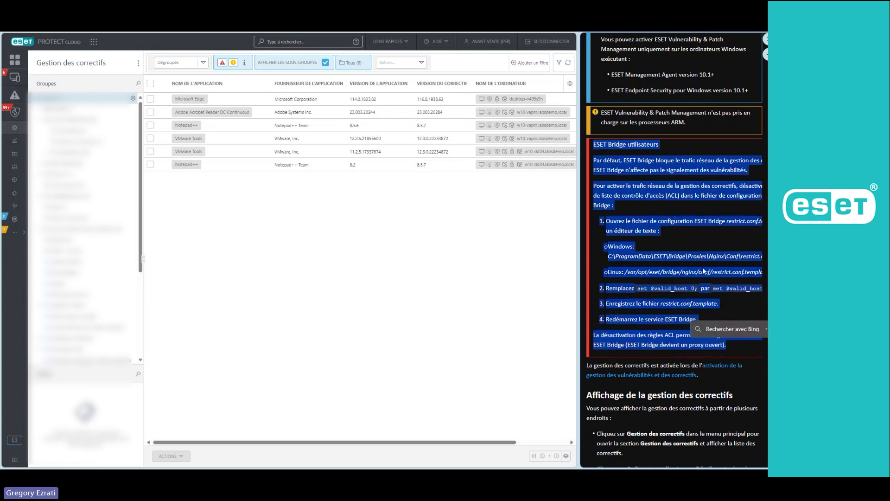
{"action": "left_click", "coordinate": [694, 238]}
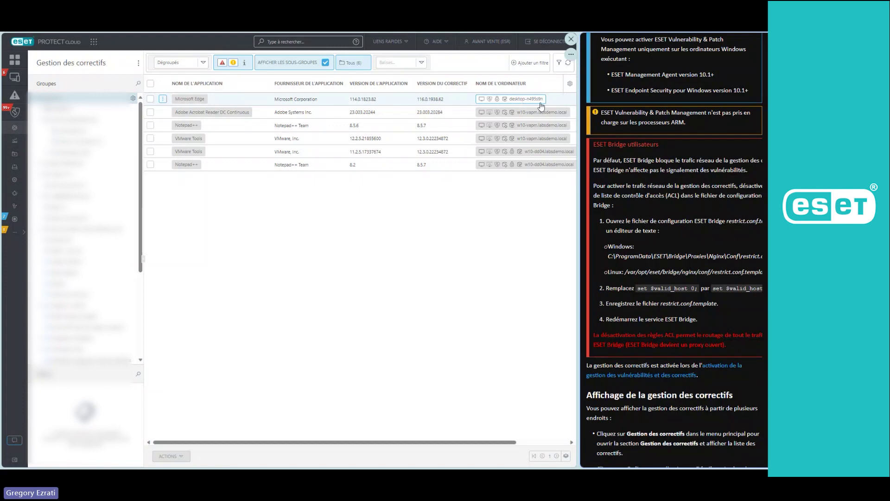
Review the details of the computer w10-vapm.labsdemo.local and return to the patch list.
{"action": "left_click", "coordinate": [527, 125]}
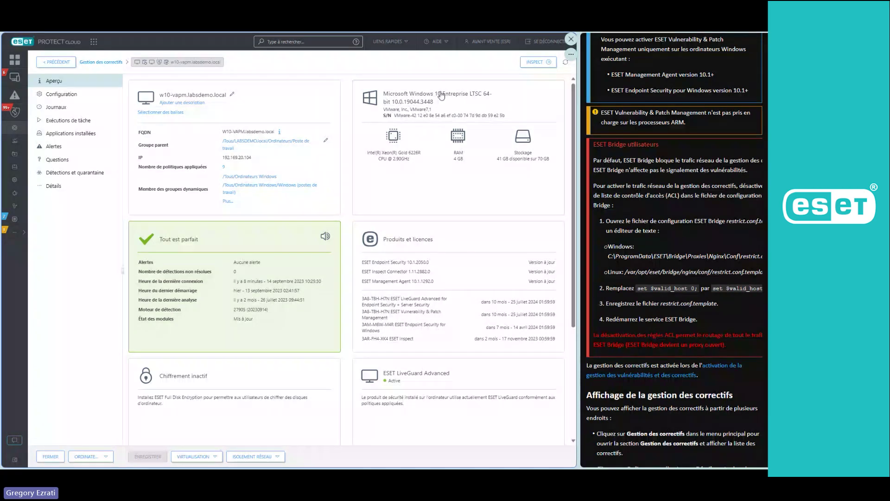
{"action": "scroll", "coordinate": [448, 211], "scroll_direction": "down", "scroll_amount": 3}
{"action": "scroll", "coordinate": [448, 212], "scroll_direction": "up", "scroll_amount": 3}
{"action": "left_click", "coordinate": [51, 63]}
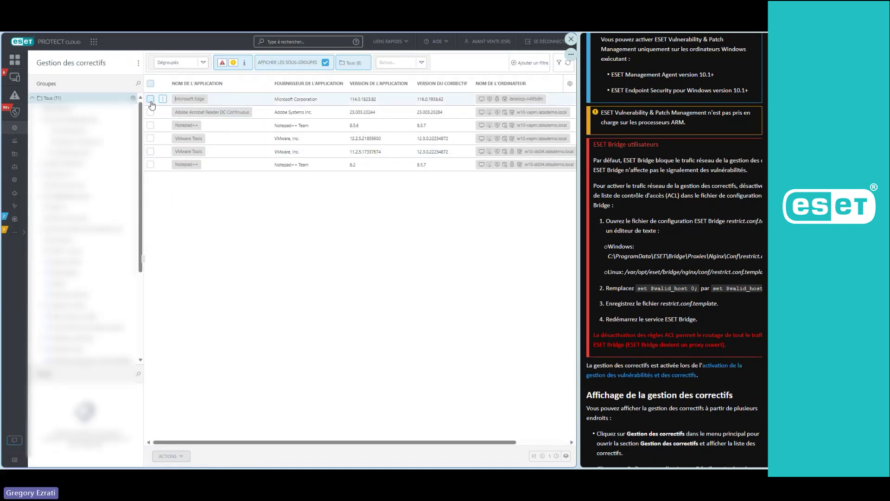
Schedule the available patch for the Notepad++ 8.5.6 entry on w10-vapm.labsdemo.local.
{"action": "left_click", "coordinate": [151, 125]}
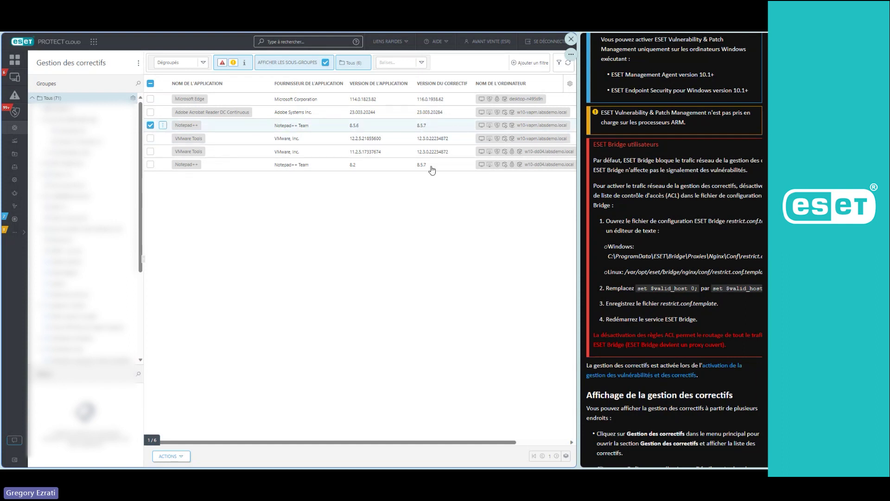
{"action": "left_click", "coordinate": [175, 456]}
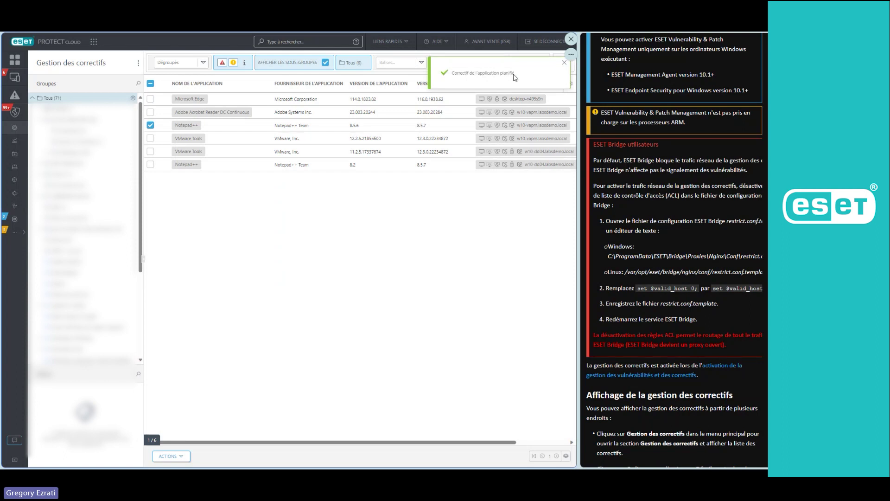
Check the Ordinateurs and Vulnérabilités lists and return to Gestion des correctifs.
{"action": "left_click", "coordinate": [14, 82]}
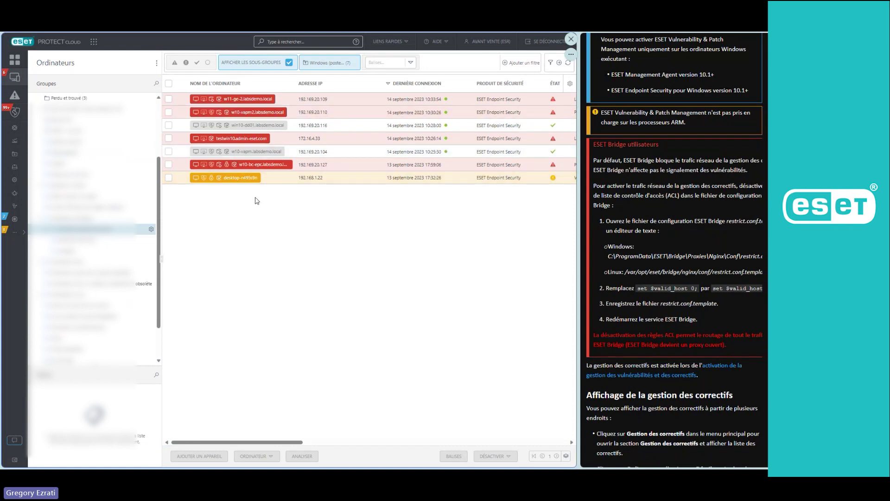
{"action": "left_click", "coordinate": [16, 115]}
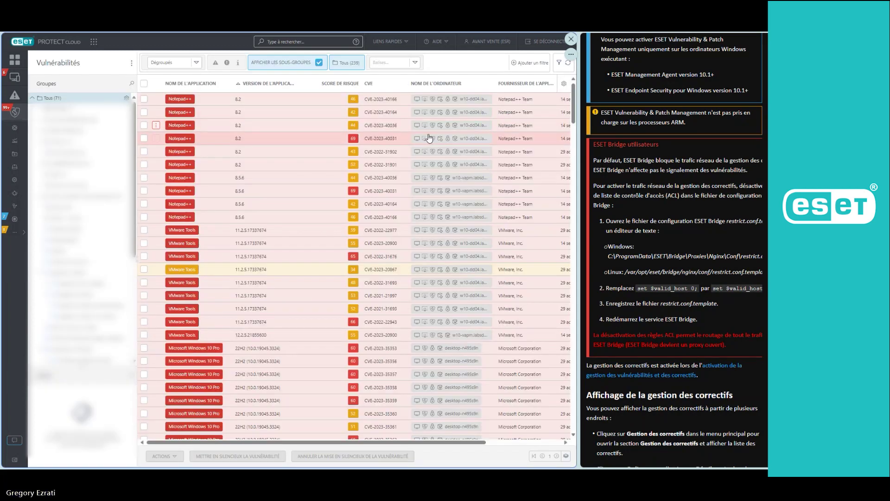
{"action": "left_click", "coordinate": [21, 126]}
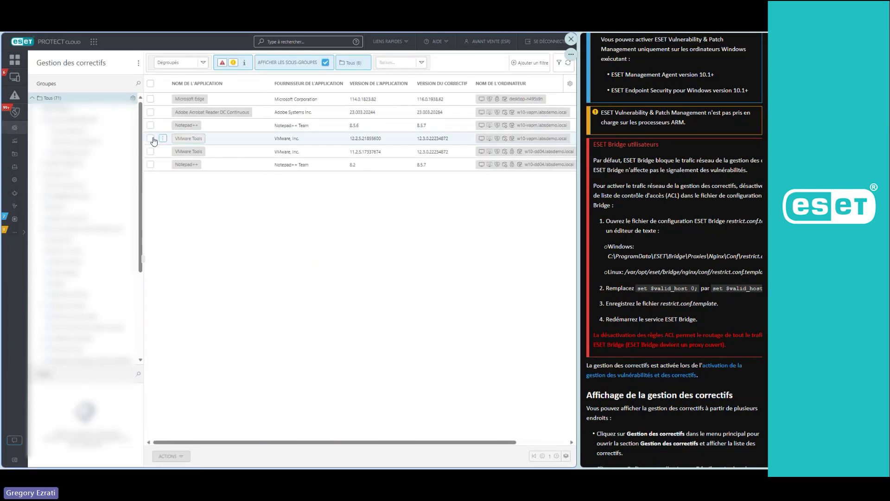
Send a wake-up call to w10-vapm.labsdemo.local from the Ordinateurs list and refresh the list.
{"action": "left_click", "coordinate": [523, 130]}
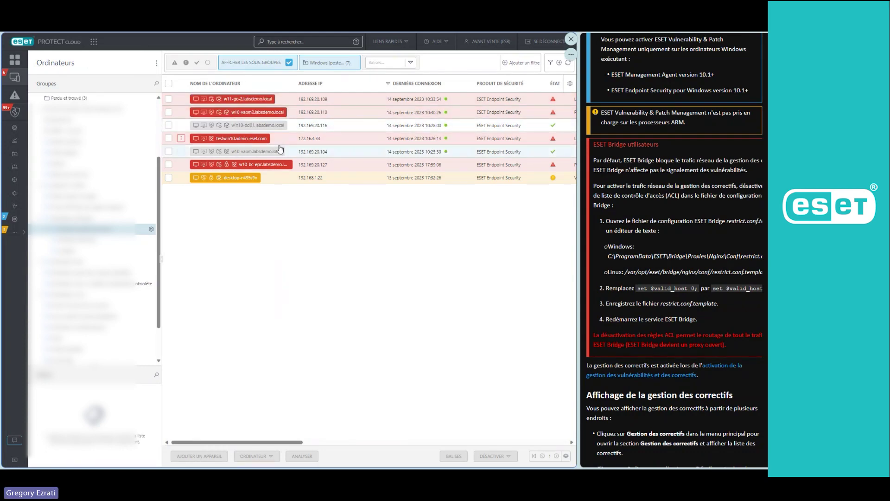
{"action": "left_click", "coordinate": [169, 152]}
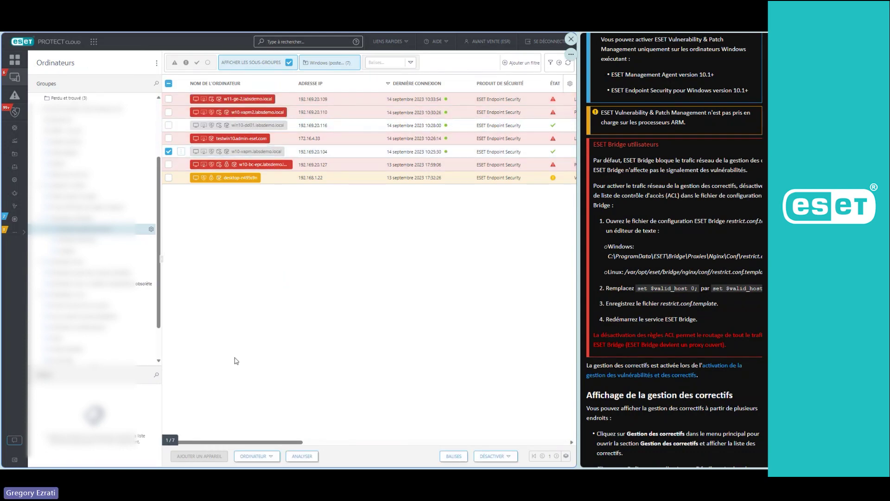
{"action": "left_click", "coordinate": [260, 457]}
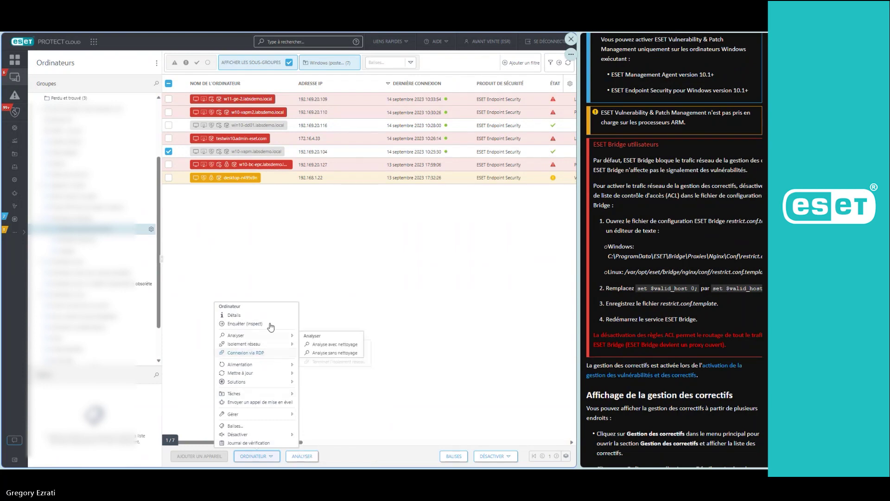
{"action": "left_click", "coordinate": [271, 401]}
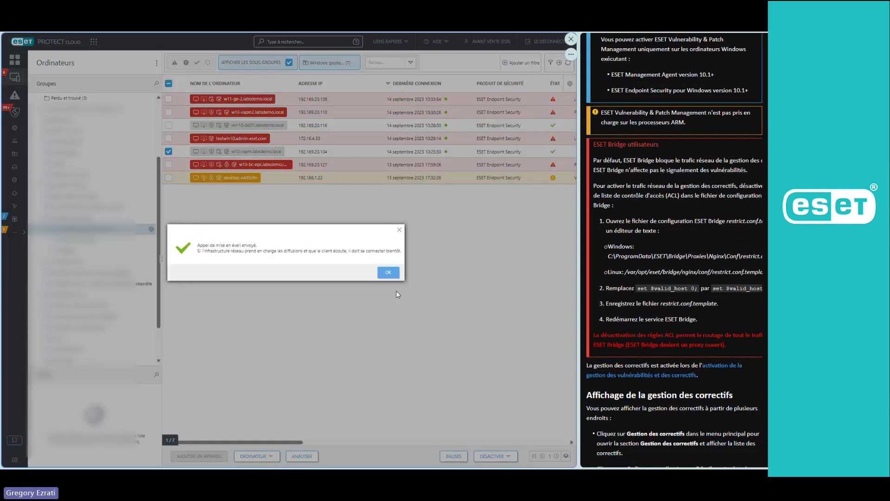
{"action": "left_click", "coordinate": [388, 272]}
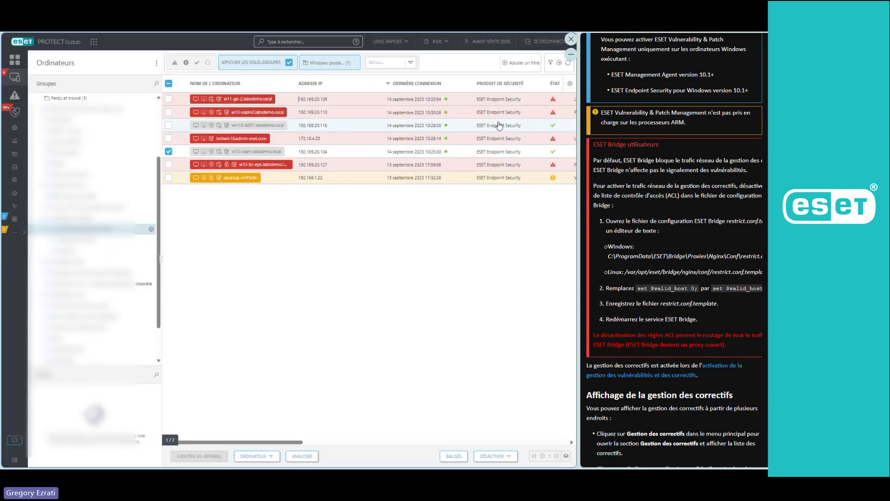
{"action": "left_click", "coordinate": [568, 63]}
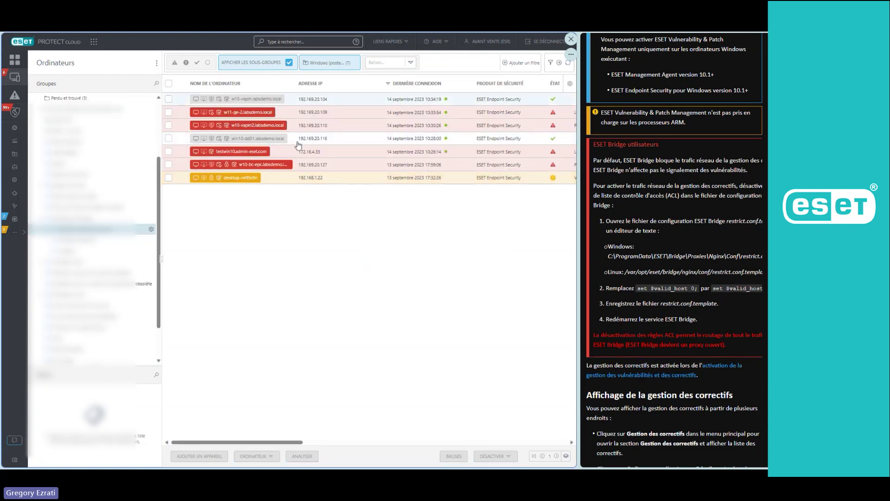
Return to Gestion des correctifs, select all listed patches and clear the selection.
{"action": "left_click", "coordinate": [18, 110]}
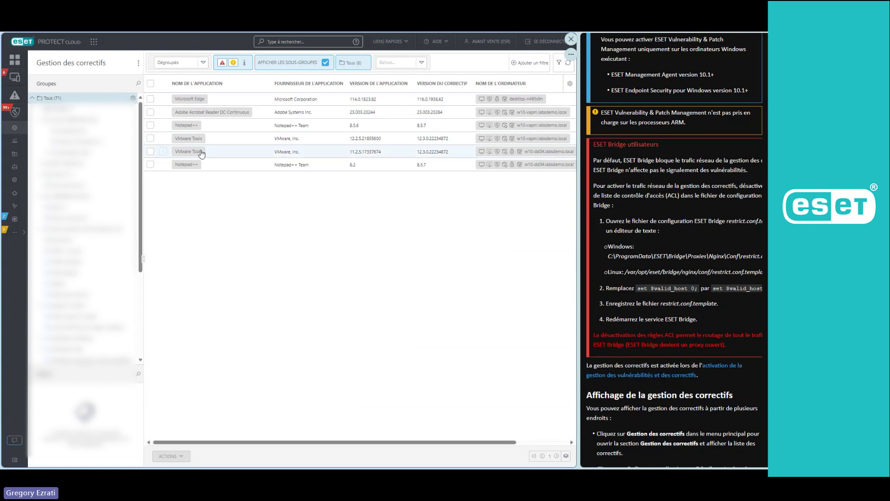
{"action": "left_click", "coordinate": [151, 84]}
{"action": "left_click", "coordinate": [150, 83]}
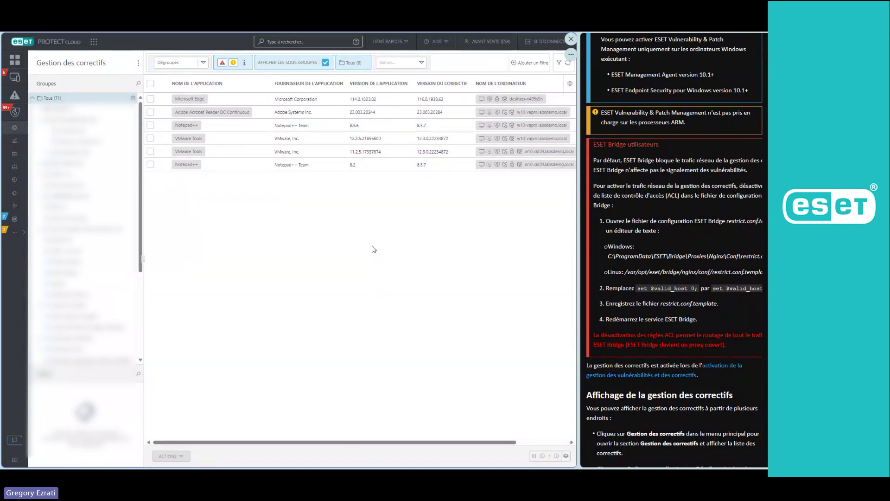
Open the online help page "Applications couvertes par la gestion des correctifs" to consult the supported applications.
{"action": "mouse_move", "coordinate": [295, 32]}
{"action": "scroll", "coordinate": [683, 274], "scroll_direction": "up", "scroll_amount": 6}
{"action": "scroll", "coordinate": [653, 201], "scroll_direction": "down", "scroll_amount": 3}
{"action": "scroll", "coordinate": [653, 202], "scroll_direction": "up", "scroll_amount": 3}
{"action": "left_click", "coordinate": [672, 109]}
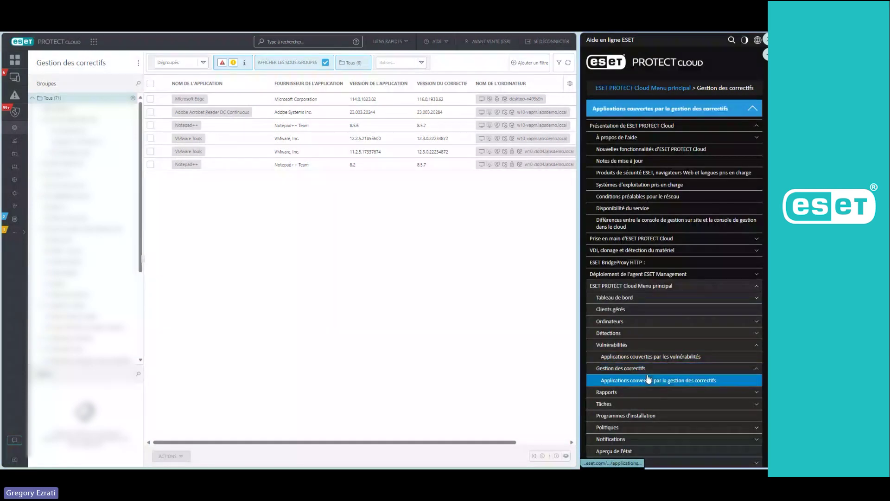
{"action": "left_click", "coordinate": [649, 379]}
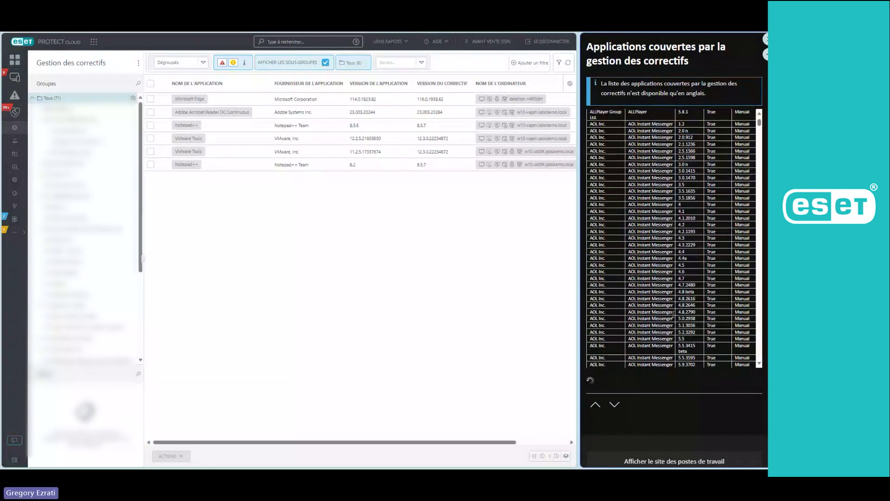
Look through the help table of applications covered by patch management and return to its beginning.
{"action": "scroll", "coordinate": [734, 191], "scroll_direction": "down", "scroll_amount": 5}
{"action": "scroll", "coordinate": [727, 195], "scroll_direction": "down", "scroll_amount": 15}
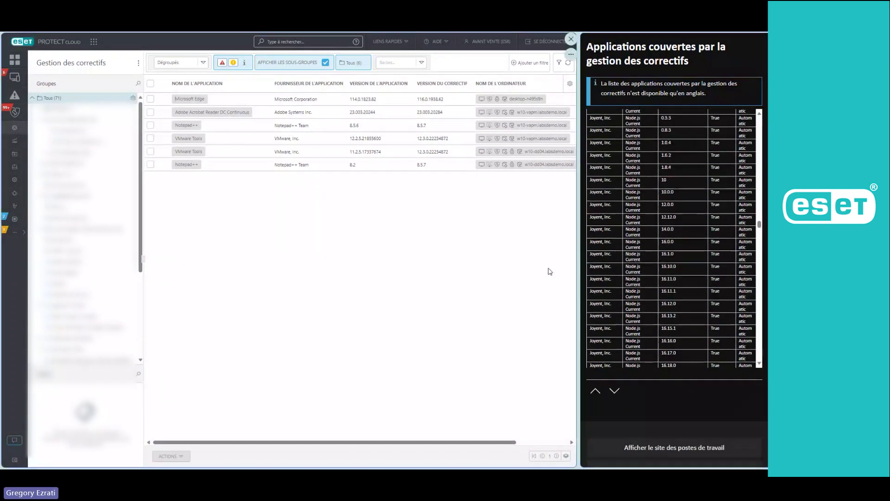
{"action": "scroll", "coordinate": [725, 186], "scroll_direction": "up", "scroll_amount": 5}
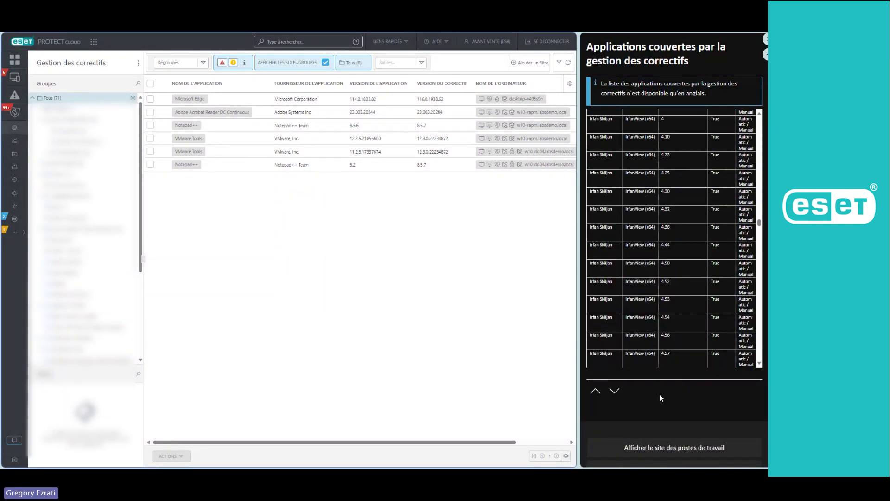
{"action": "scroll", "coordinate": [672, 239], "scroll_direction": "up", "scroll_amount": 2}
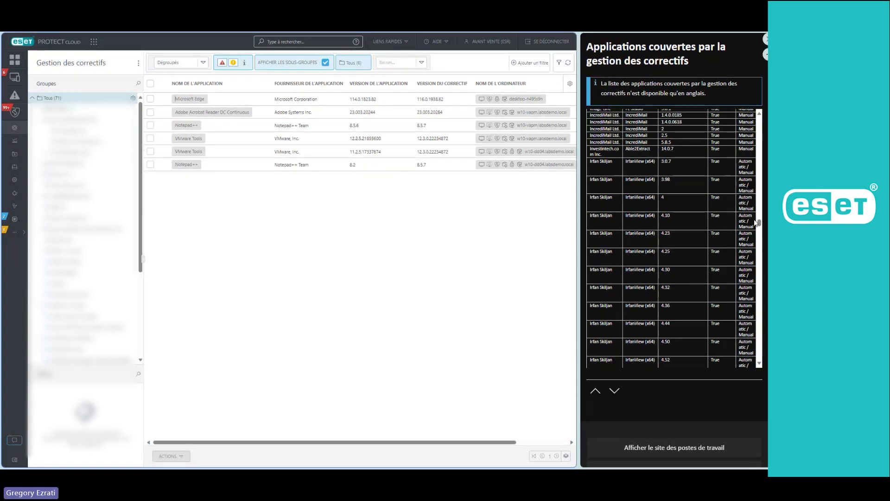
{"action": "scroll", "coordinate": [732, 139], "scroll_direction": "up", "scroll_amount": 10}
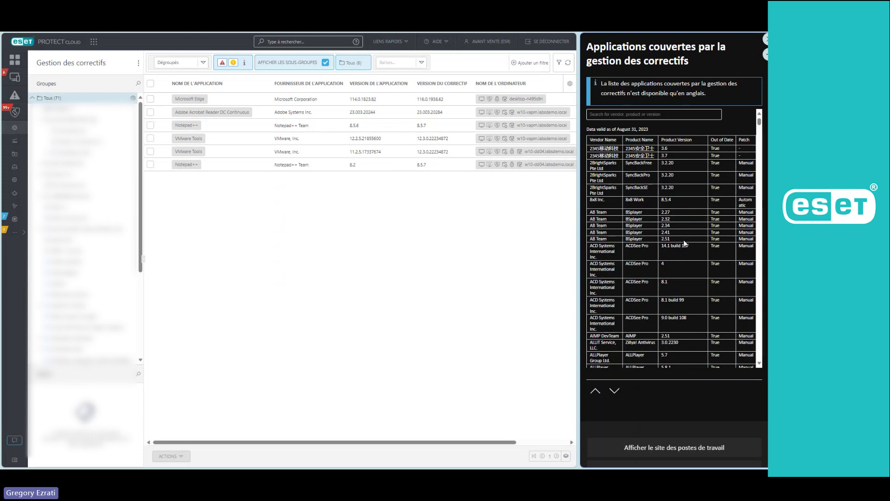
{"action": "key", "text": "ctrl+plus"}
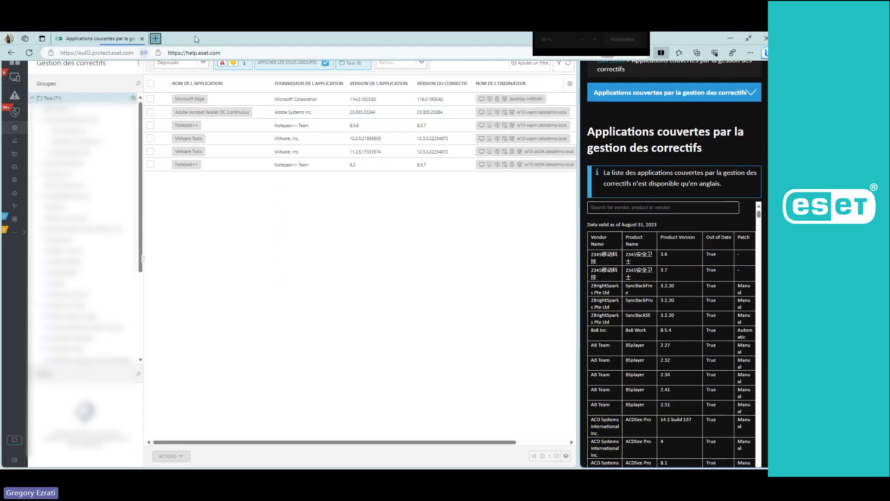
{"action": "left_click", "coordinate": [234, 52]}
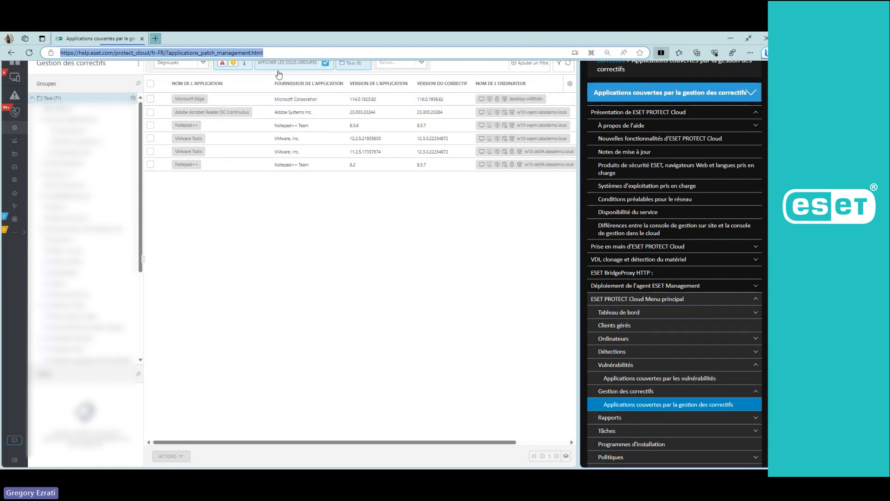
{"action": "scroll", "coordinate": [673, 115], "scroll_direction": "up", "scroll_amount": 1}
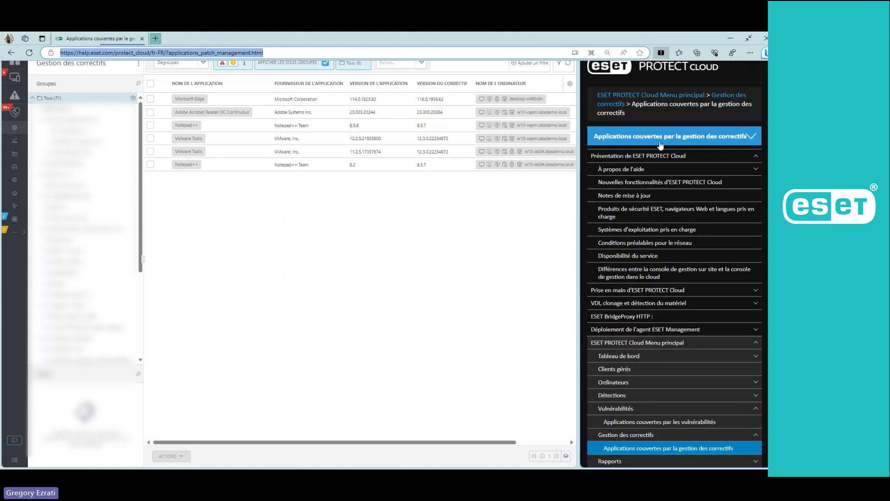
{"action": "left_click", "coordinate": [298, 50]}
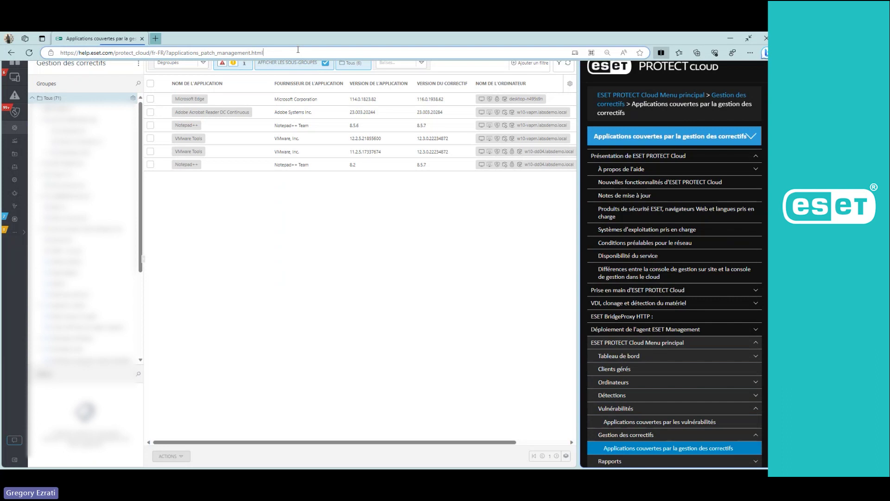
{"action": "left_click_drag", "start_coordinate": [298, 50], "coordinate": [28, 53]}
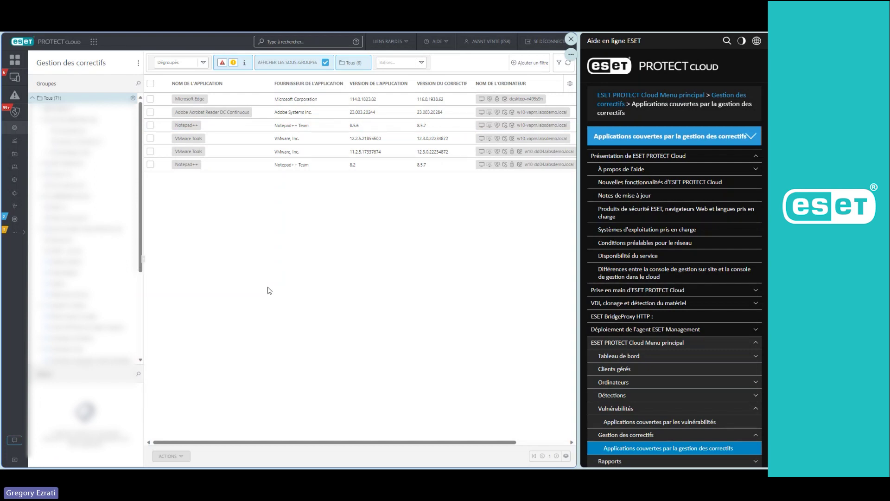
Refresh the Gestion des correctifs list and view the applications installed on w10-vapm.labsdemo.local.
{"action": "left_click", "coordinate": [567, 62]}
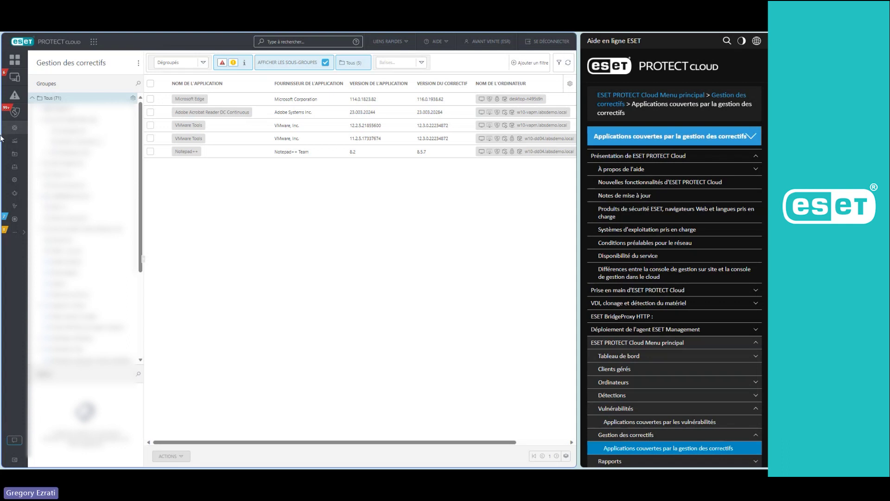
{"action": "left_click", "coordinate": [556, 113]}
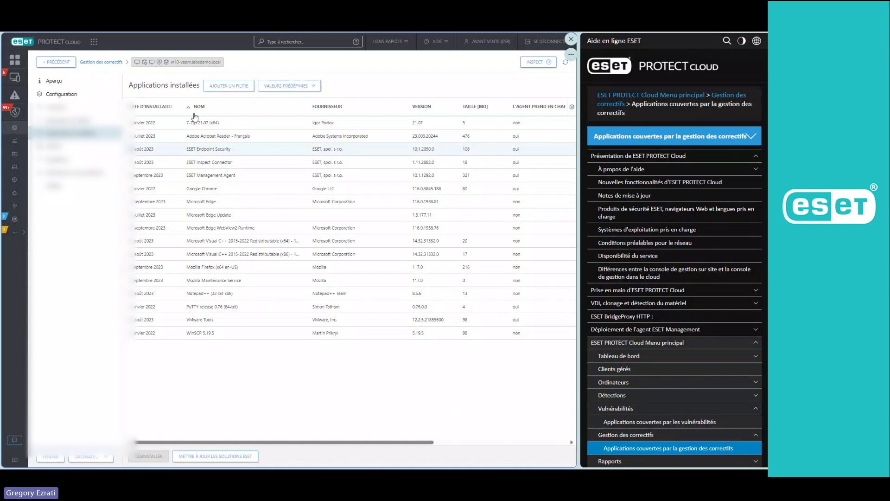
Open the Ordinateurs list, look over the help navigation and widen the help pane slightly.
{"action": "left_click", "coordinate": [14, 77]}
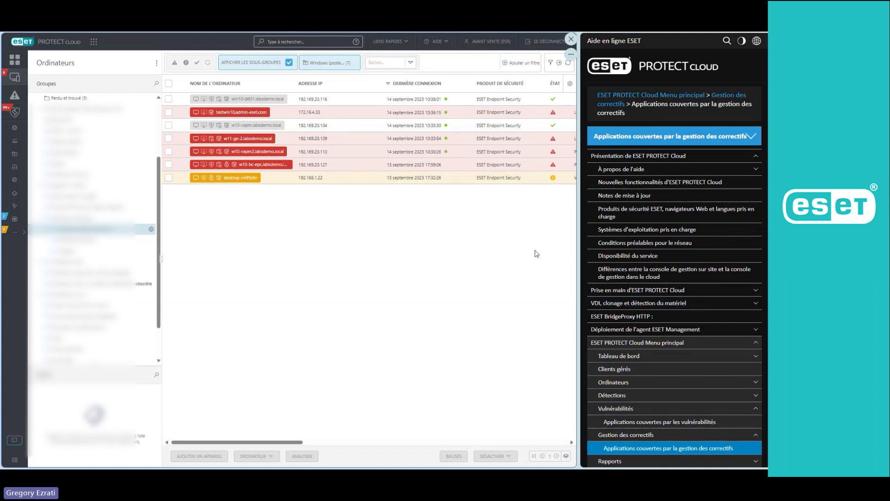
{"action": "scroll", "coordinate": [598, 295], "scroll_direction": "down", "scroll_amount": 2}
{"action": "scroll", "coordinate": [640, 325], "scroll_direction": "up", "scroll_amount": 2}
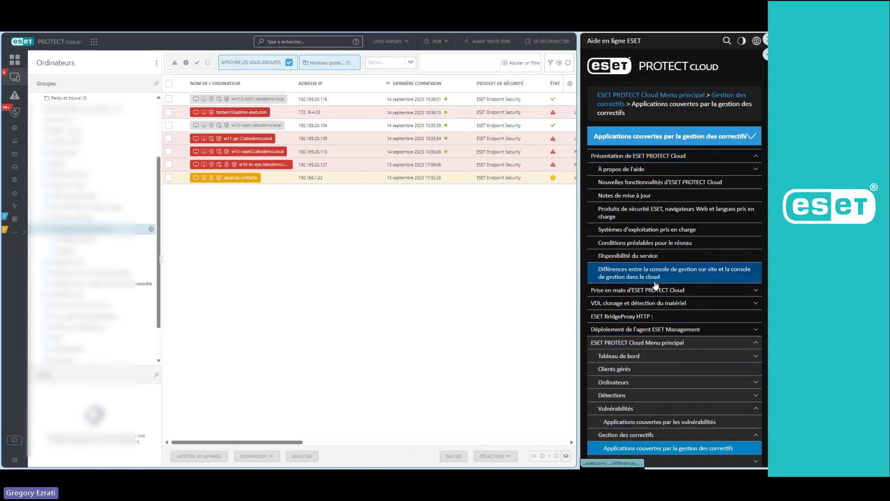
{"action": "scroll", "coordinate": [656, 286], "scroll_direction": "down", "scroll_amount": 2}
{"action": "scroll", "coordinate": [655, 287], "scroll_direction": "down", "scroll_amount": 1}
{"action": "scroll", "coordinate": [655, 291], "scroll_direction": "up", "scroll_amount": 3}
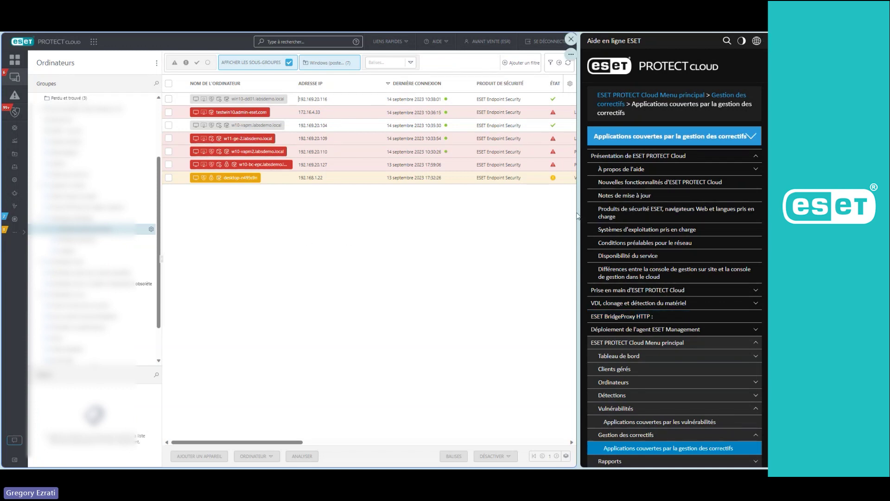
{"action": "left_click_drag", "start_coordinate": [579, 222], "coordinate": [565, 228]}
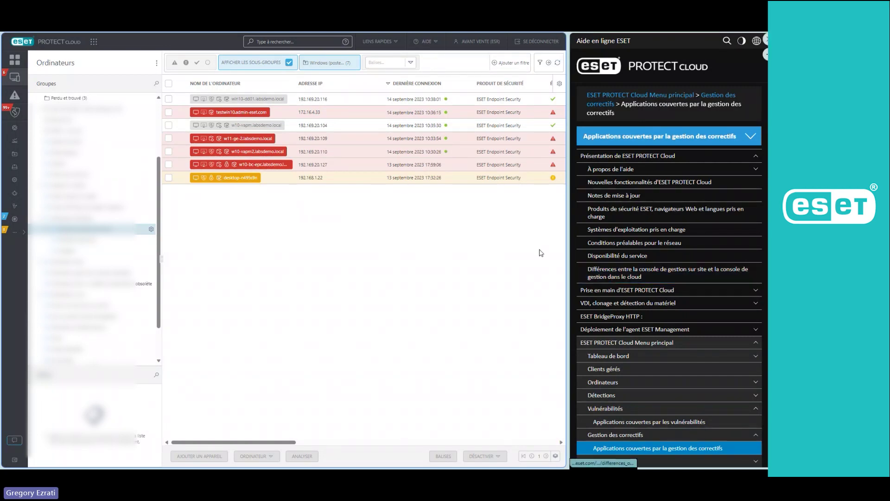
Look over the Vulnérabilités list and group it by application name.
{"action": "left_click", "coordinate": [14, 114]}
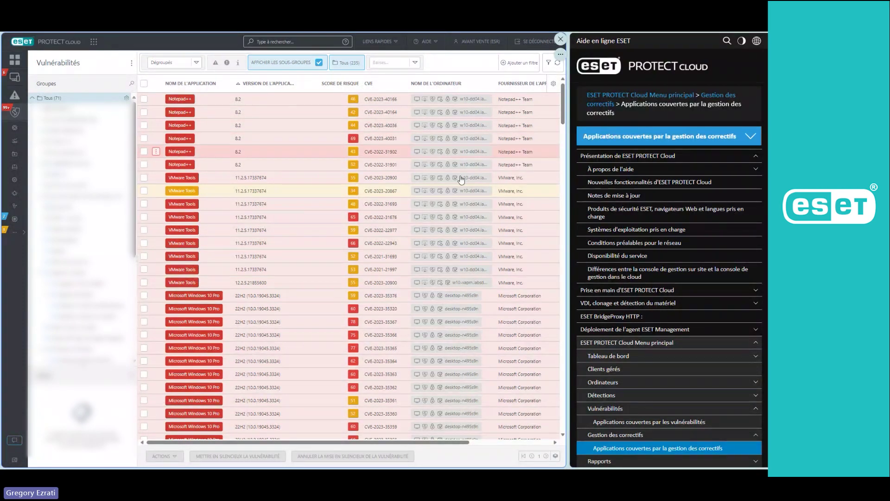
{"action": "scroll", "coordinate": [461, 242], "scroll_direction": "down", "scroll_amount": 10}
{"action": "scroll", "coordinate": [325, 232], "scroll_direction": "up", "scroll_amount": 10}
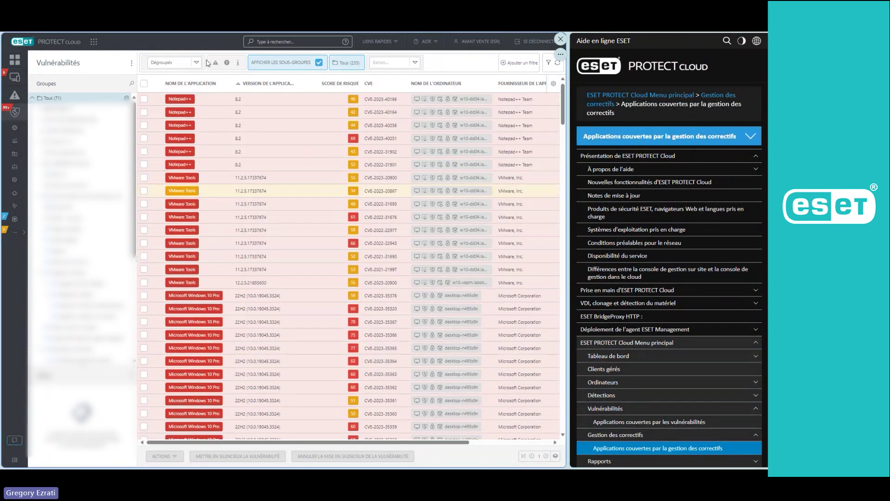
{"action": "left_click", "coordinate": [196, 62]}
{"action": "left_click", "coordinate": [181, 95]}
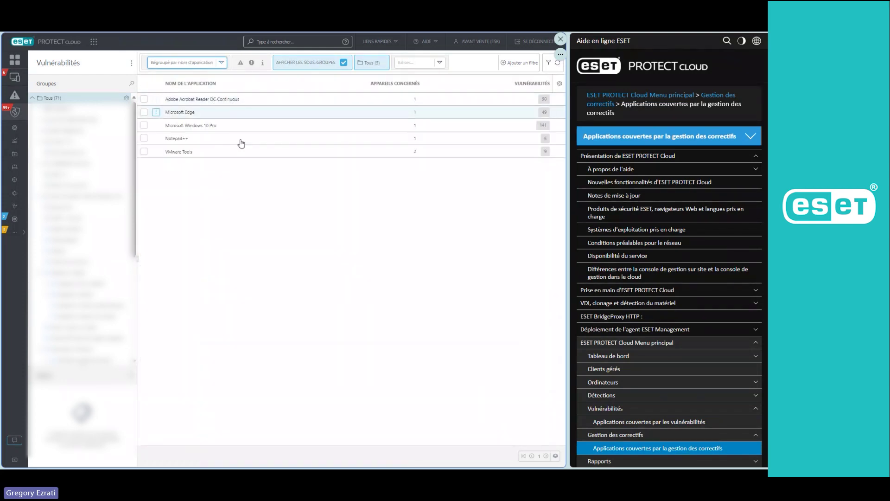
Try the severity filters on the vulnerabilities grouped by application name and highlight the Microsoft Windows 10 Pro entry.
{"action": "left_click", "coordinate": [240, 62]}
{"action": "left_click", "coordinate": [251, 62]}
{"action": "left_click", "coordinate": [240, 64]}
{"action": "left_click", "coordinate": [246, 66]}
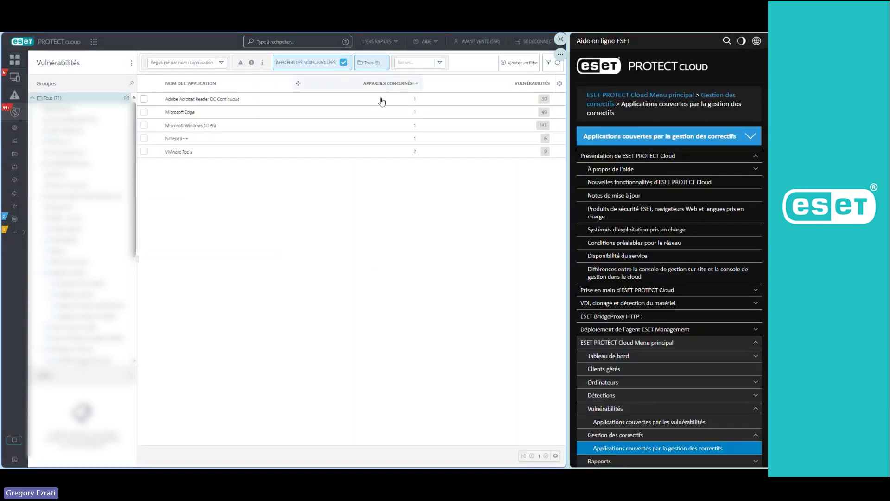
{"action": "left_click_drag", "start_coordinate": [164, 126], "coordinate": [218, 126]}
{"action": "left_click", "coordinate": [266, 277]}
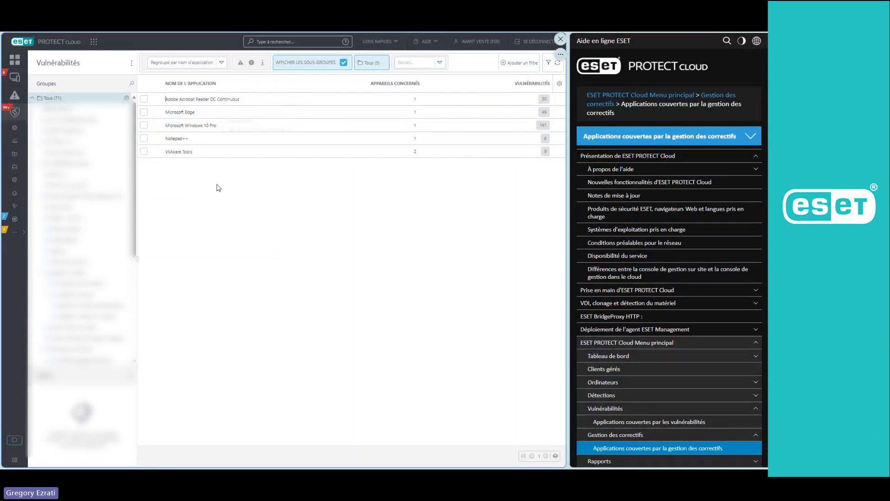
Check the Gestion des correctifs list, then examine the Microsoft Windows 10 Pro entries in the ungrouped Vulnérabilités list.
{"action": "left_click", "coordinate": [10, 127]}
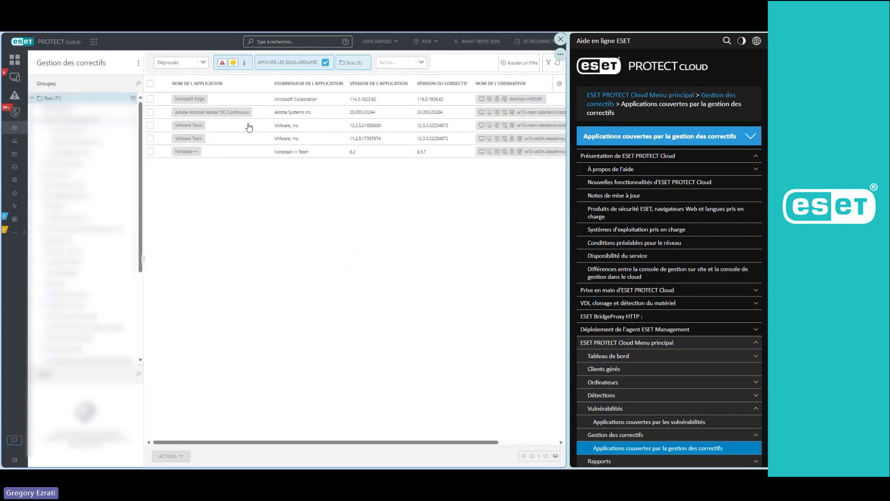
{"action": "left_click", "coordinate": [15, 110]}
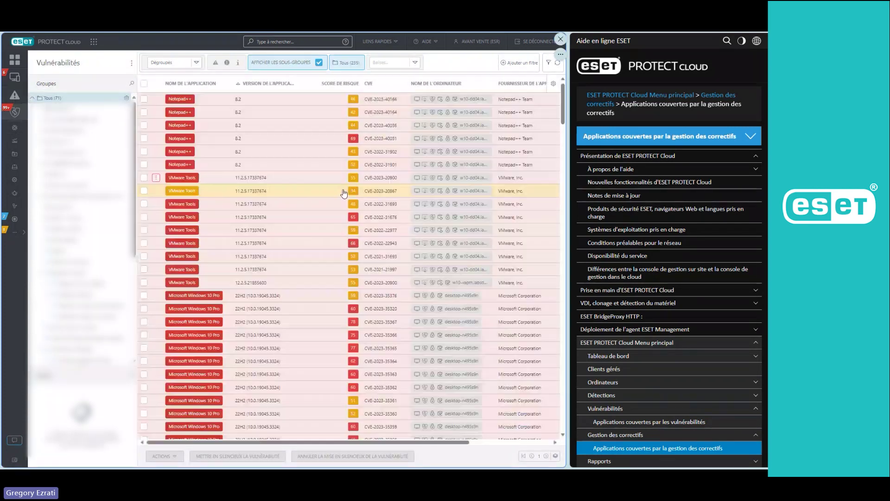
{"action": "scroll", "coordinate": [344, 193], "scroll_direction": "down", "scroll_amount": 3}
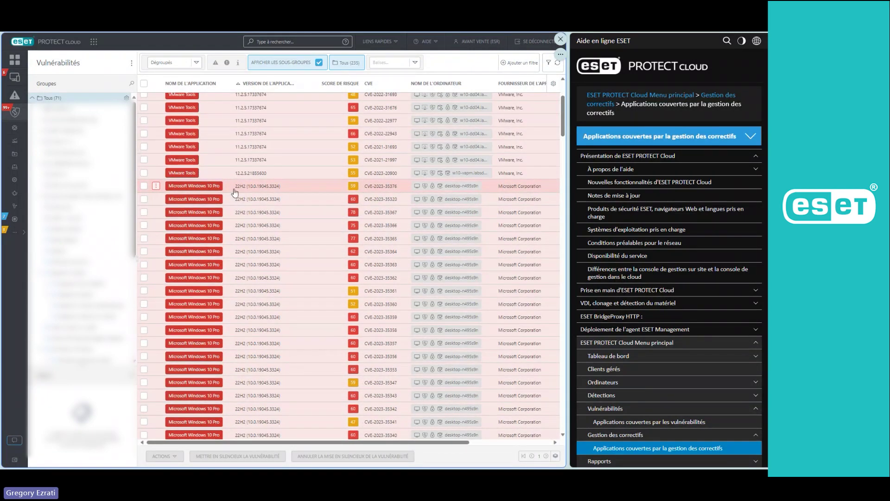
{"action": "scroll", "coordinate": [296, 251], "scroll_direction": "up", "scroll_amount": 2}
{"action": "scroll", "coordinate": [395, 144], "scroll_direction": "down", "scroll_amount": 10}
{"action": "scroll", "coordinate": [395, 261], "scroll_direction": "down", "scroll_amount": 5}
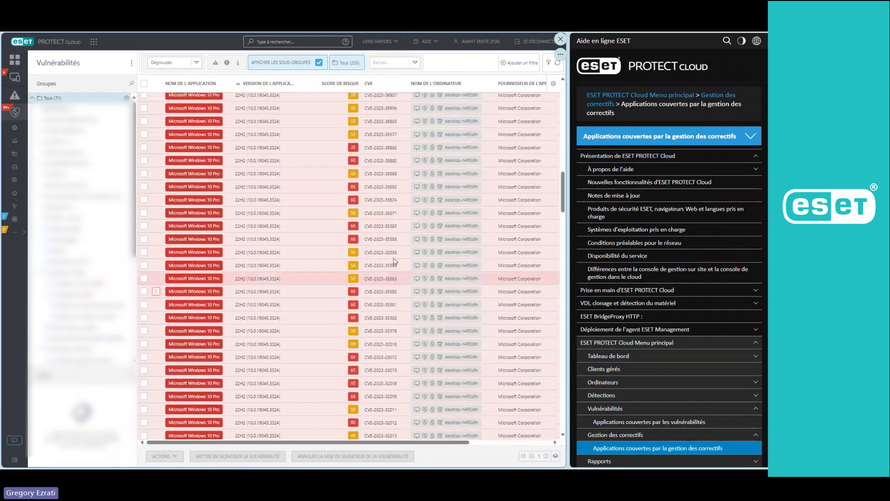
{"action": "scroll", "coordinate": [395, 261], "scroll_direction": "up", "scroll_amount": 5}
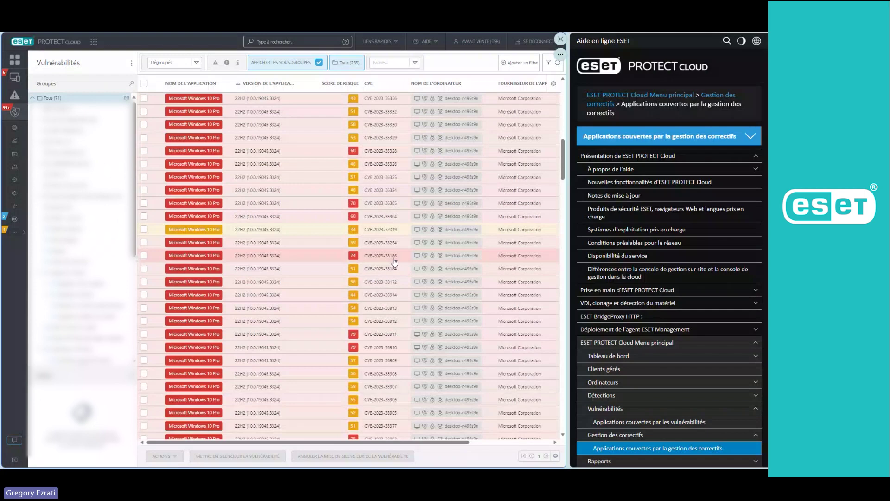
{"action": "scroll", "coordinate": [394, 262], "scroll_direction": "up", "scroll_amount": 10}
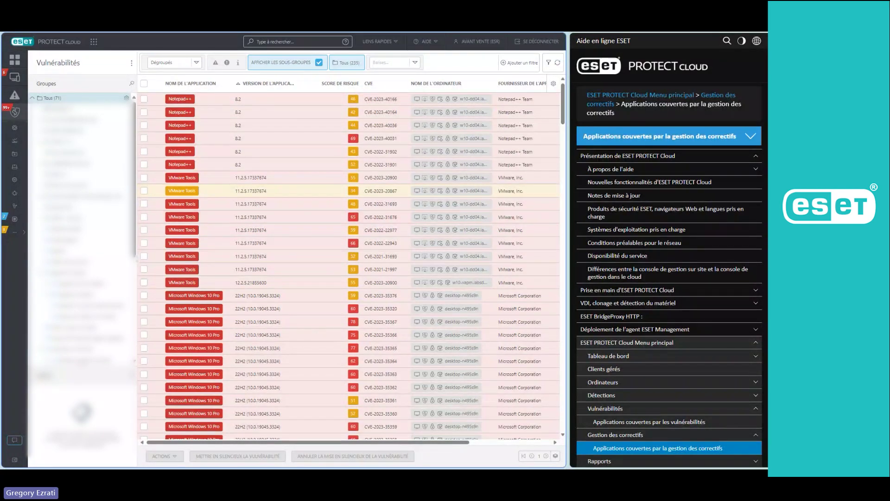
Return to Gestion des correctifs and collapse the Vulnérabilités section in the online help navigation.
{"action": "left_click", "coordinate": [16, 113]}
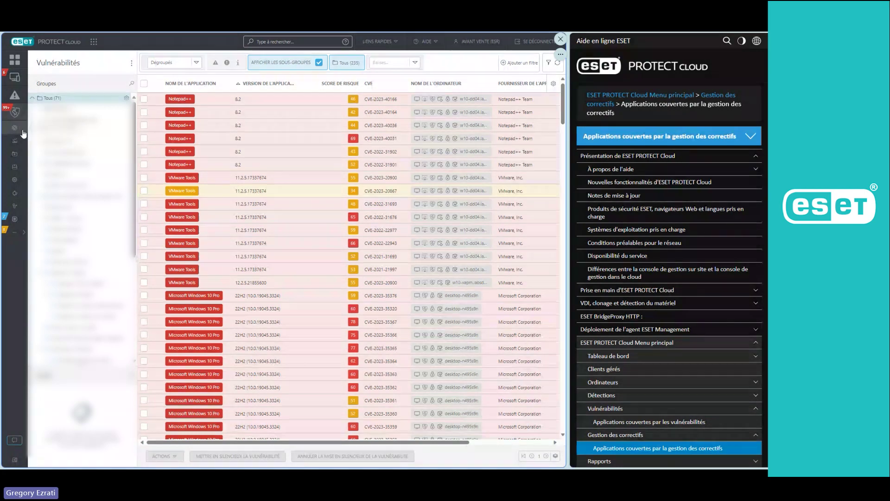
{"action": "left_click", "coordinate": [15, 122]}
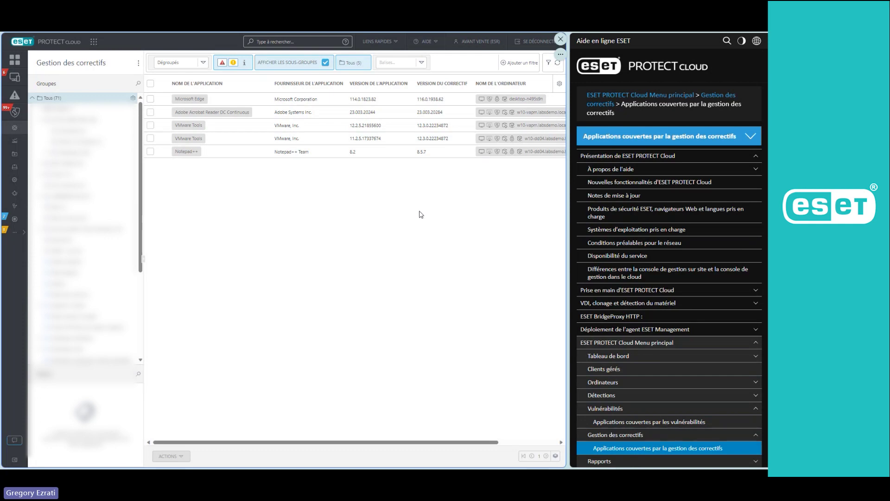
{"action": "scroll", "coordinate": [686, 208], "scroll_direction": "down", "scroll_amount": 3}
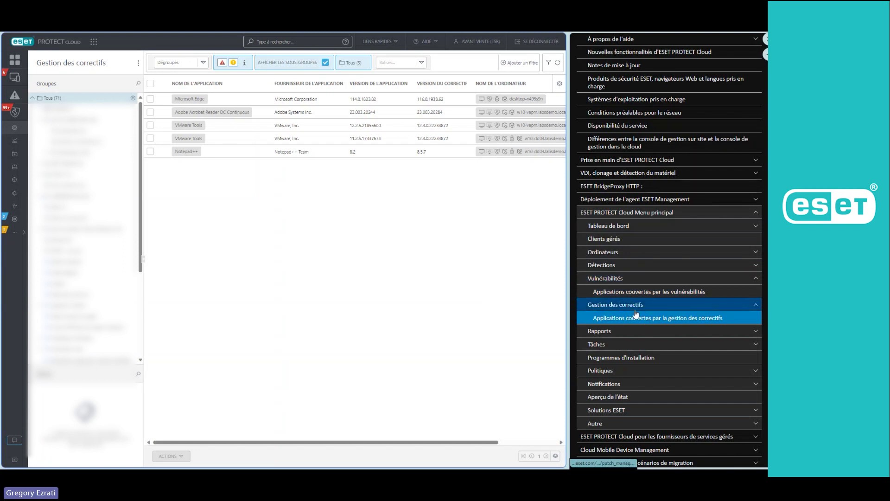
{"action": "left_click", "coordinate": [756, 278]}
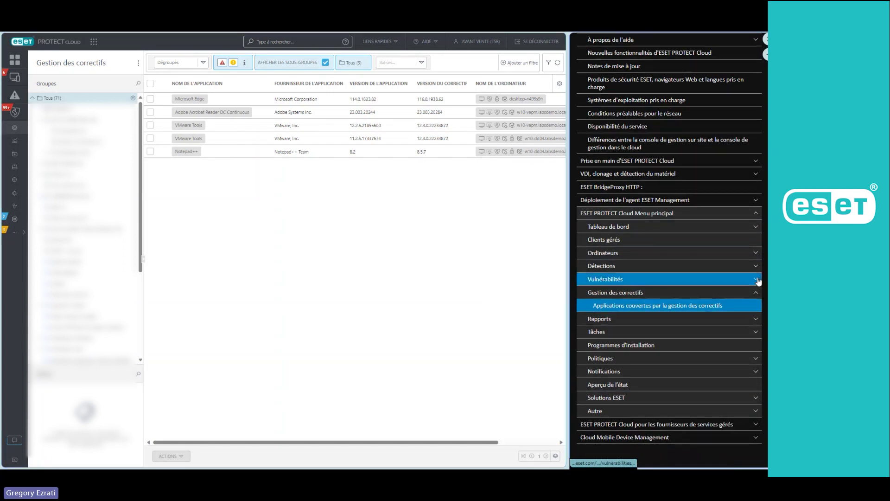